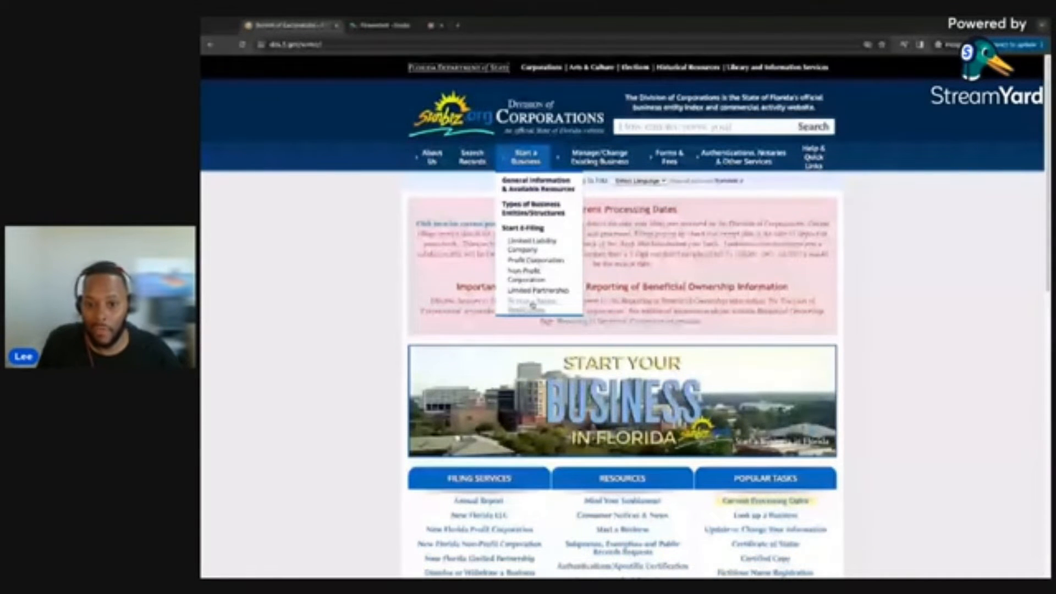
# Open the Fictitious Name Registration page and read through its filing requirements and notes.
pyautogui.click(533, 304)
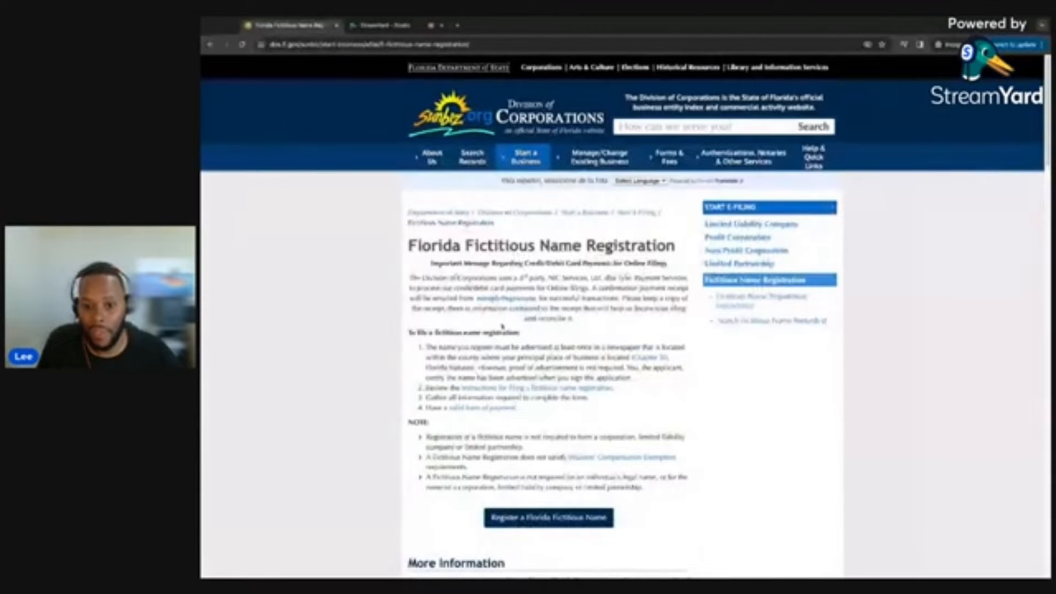
pyautogui.scroll(-1, 446, 321)
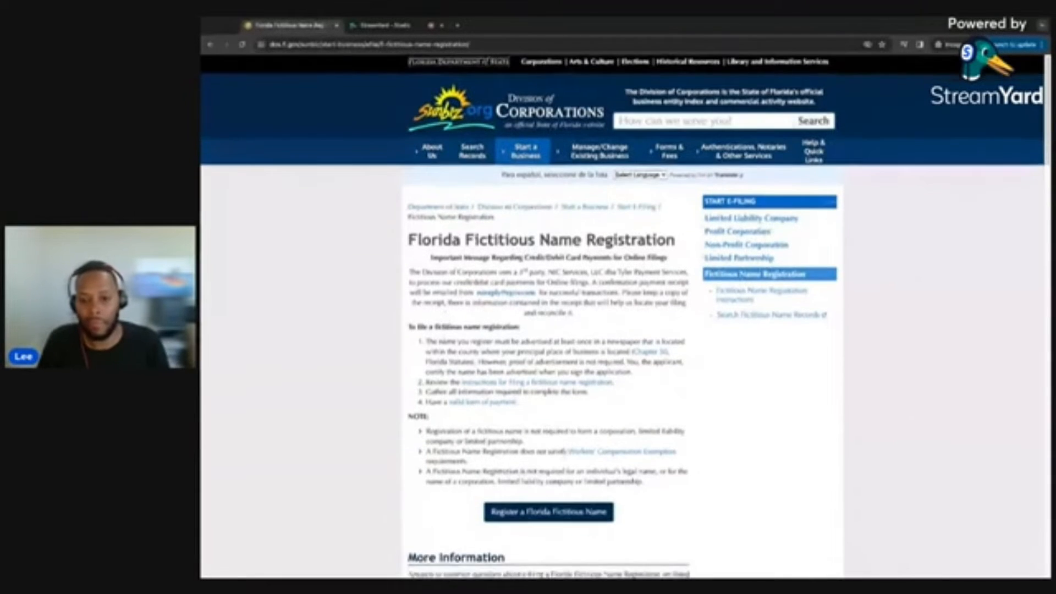
pyautogui.scroll(-1, 440, 345)
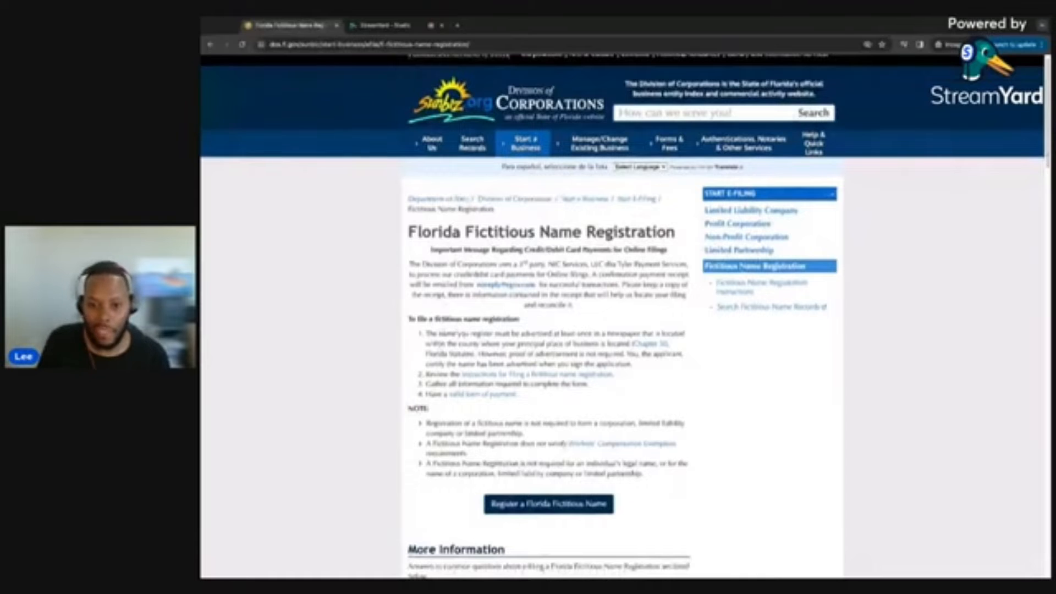
pyautogui.scroll(-1, 440, 345)
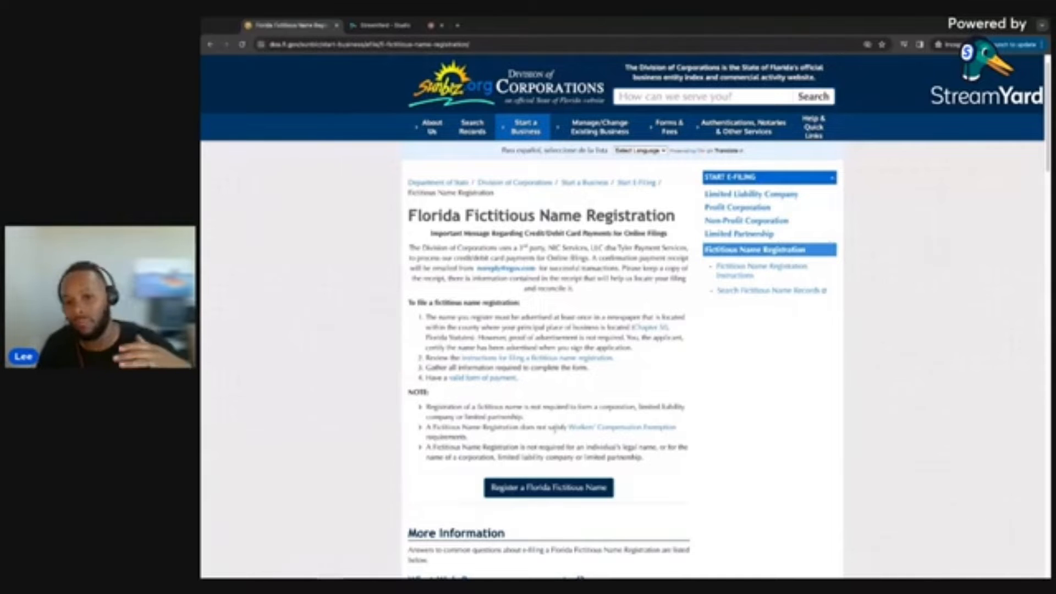
pyautogui.scroll(-2, 544, 434)
pyautogui.scroll(-1, 544, 433)
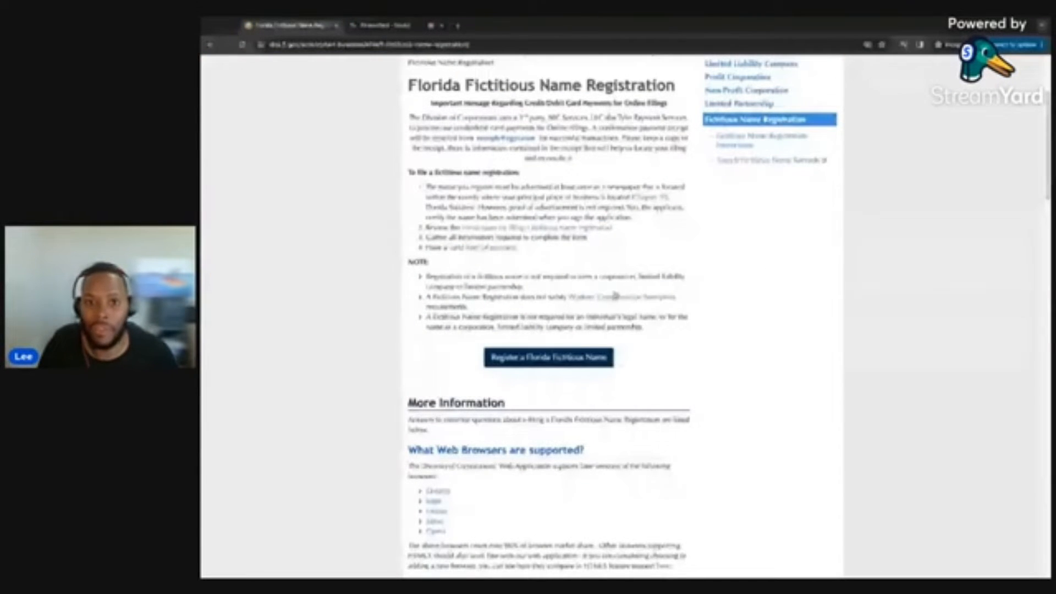
pyautogui.click(486, 230)
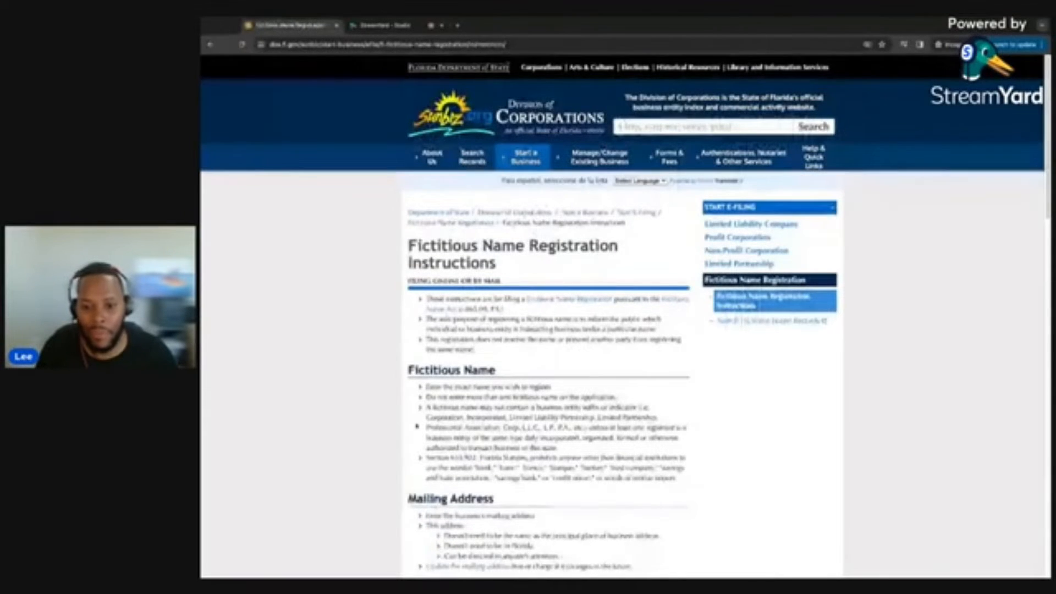
pyautogui.scroll(-1, 416, 422)
pyautogui.scroll(-1, 416, 422)
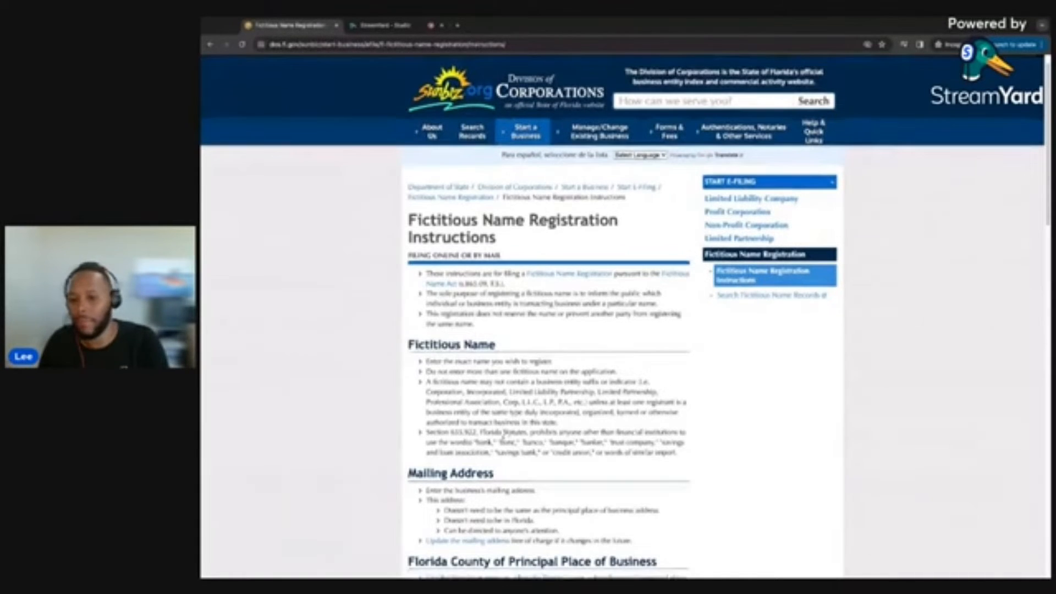
pyautogui.scroll(-1, 503, 446)
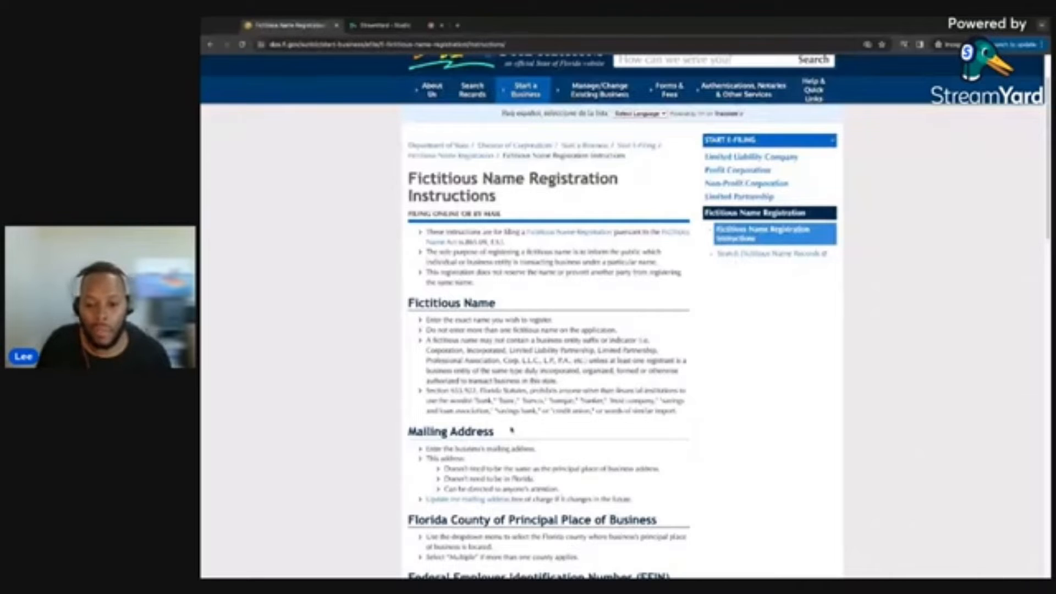
pyautogui.scroll(-1, 624, 317)
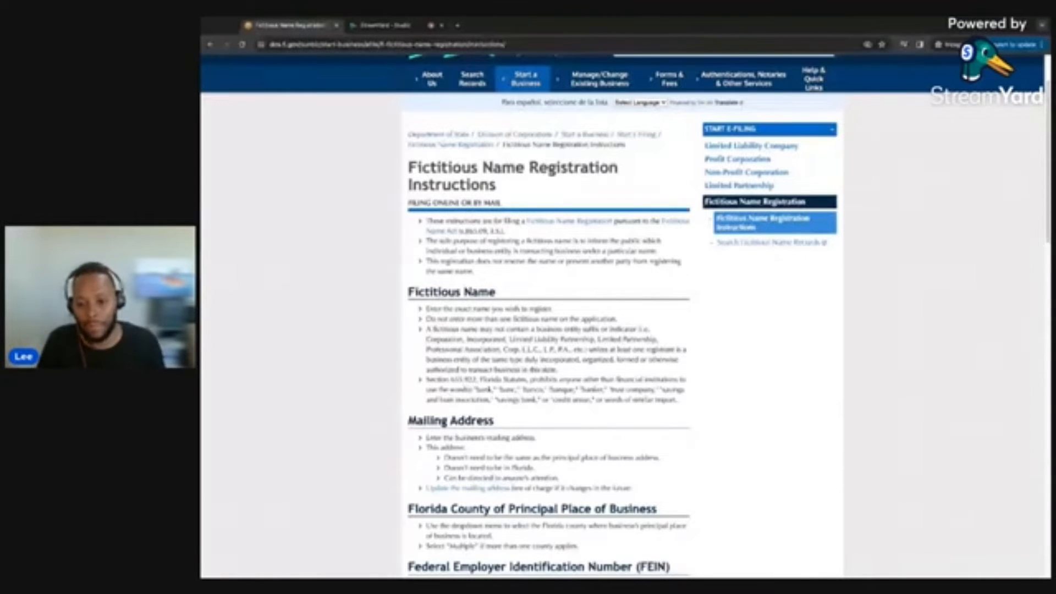
pyautogui.scroll(-2, 549, 330)
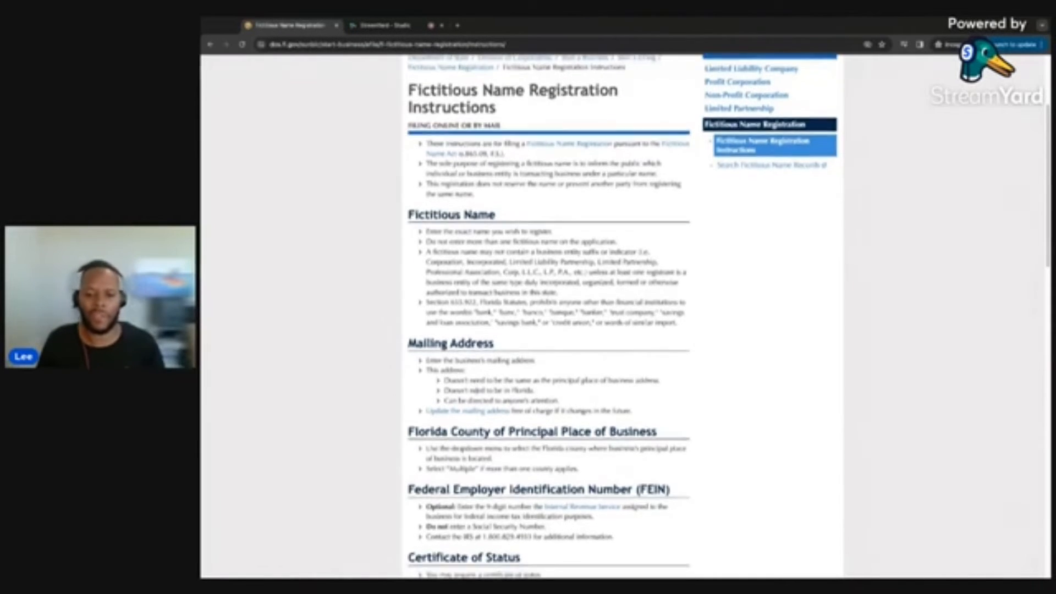
pyautogui.scroll(-1, 461, 355)
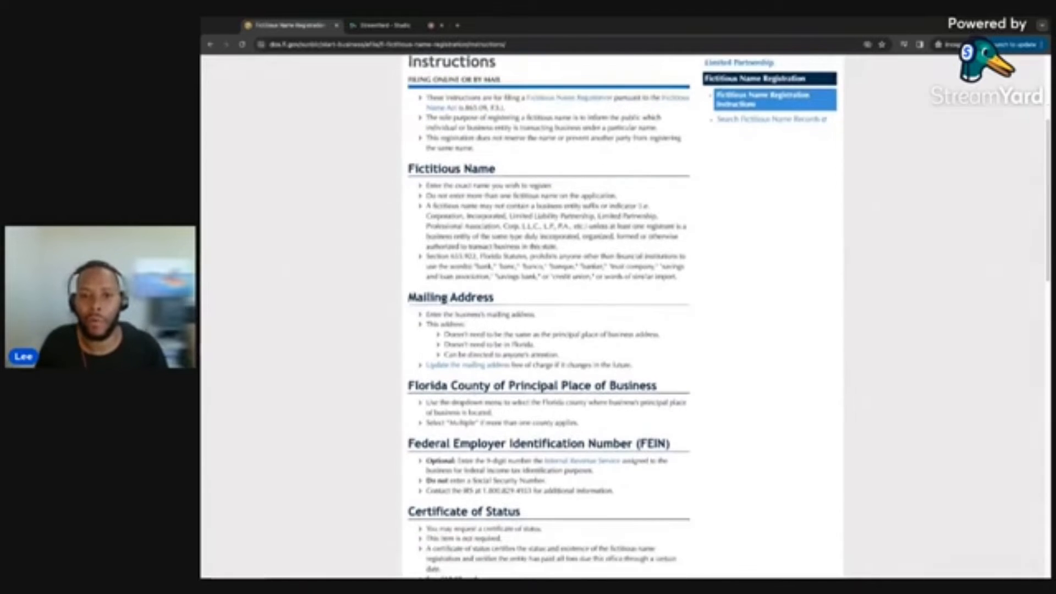
pyautogui.scroll(2, 451, 222)
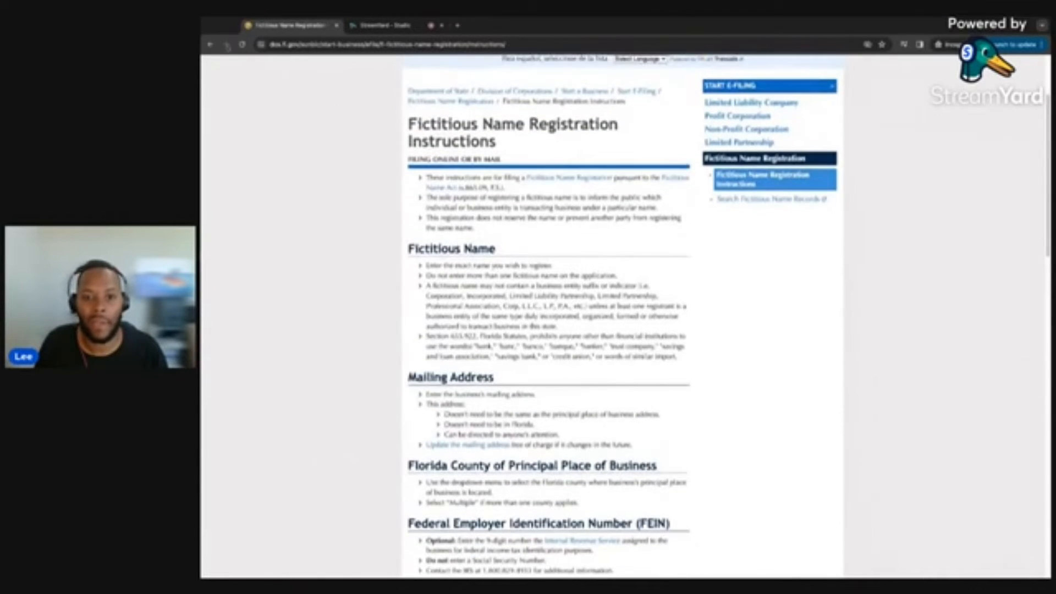
pyautogui.click(210, 44)
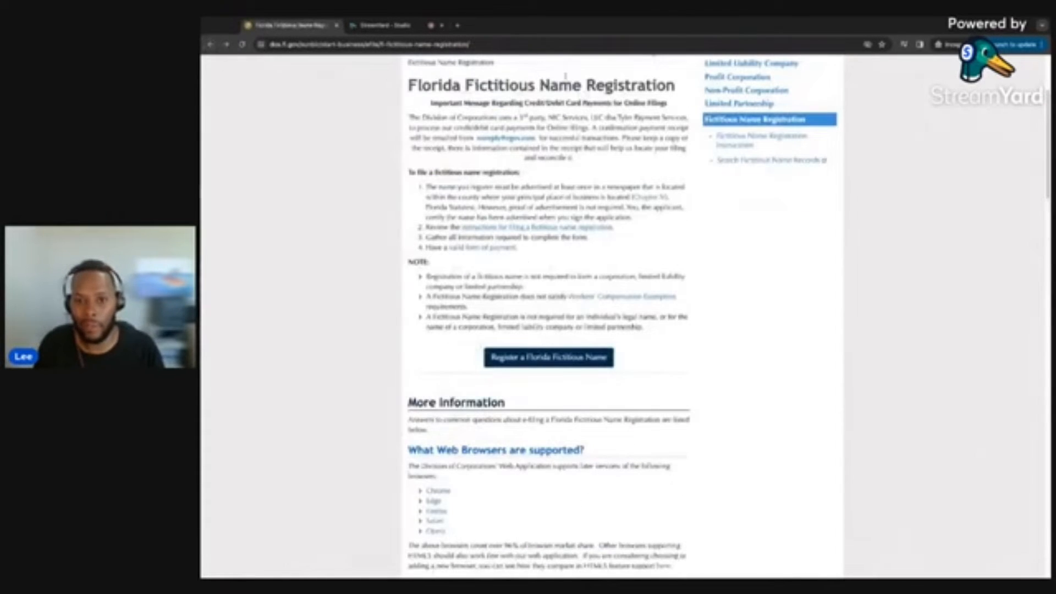
pyautogui.scroll(3, 549, 344)
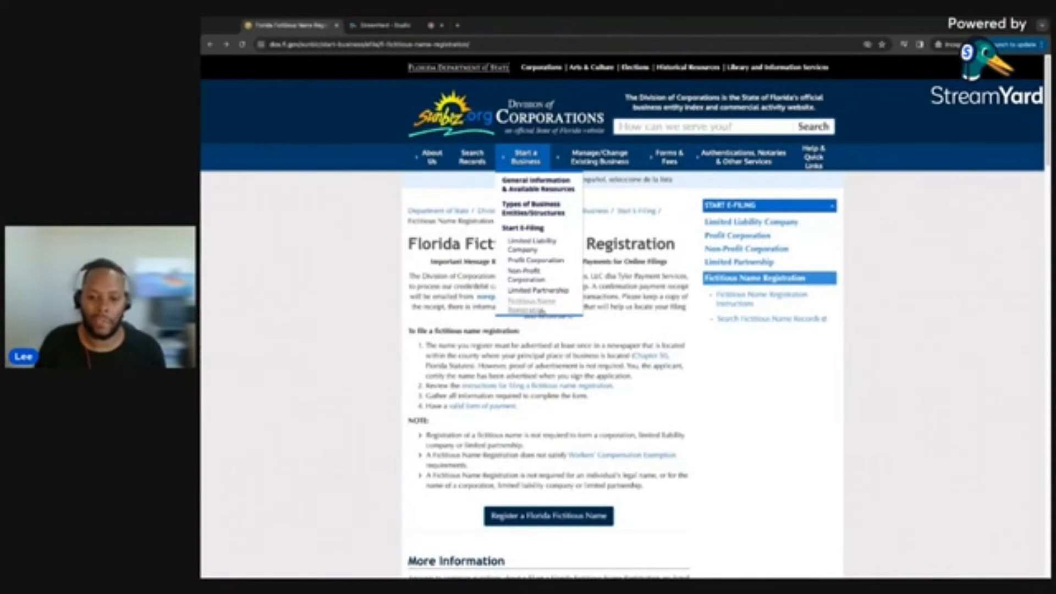
pyautogui.scroll(-1, 541, 466)
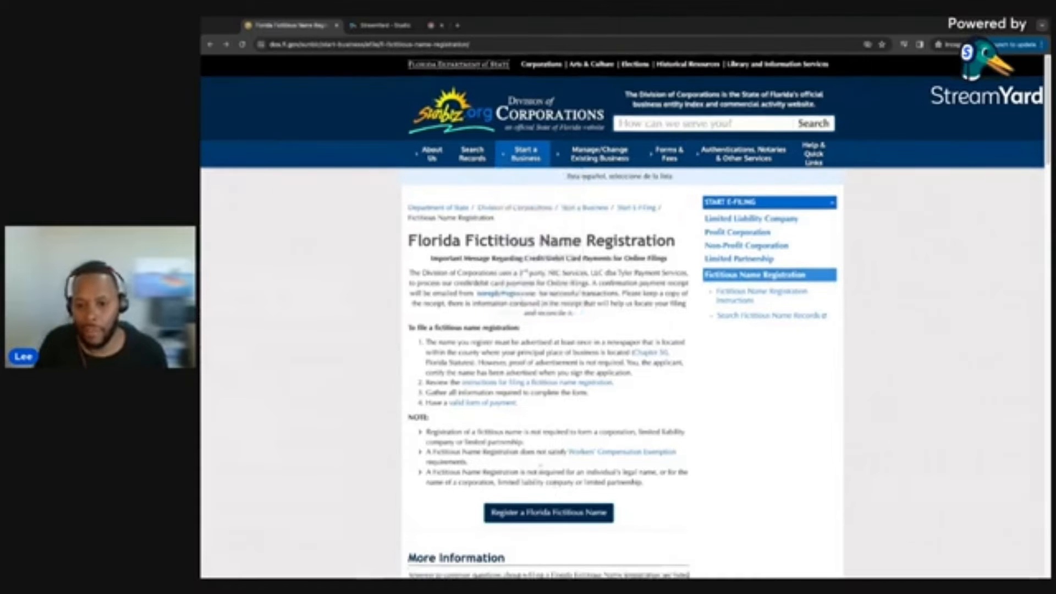
pyautogui.scroll(-1, 541, 467)
# Accept the registration disclaimer and open the blank fictitious name application, ready for the name.
pyautogui.click(541, 474)
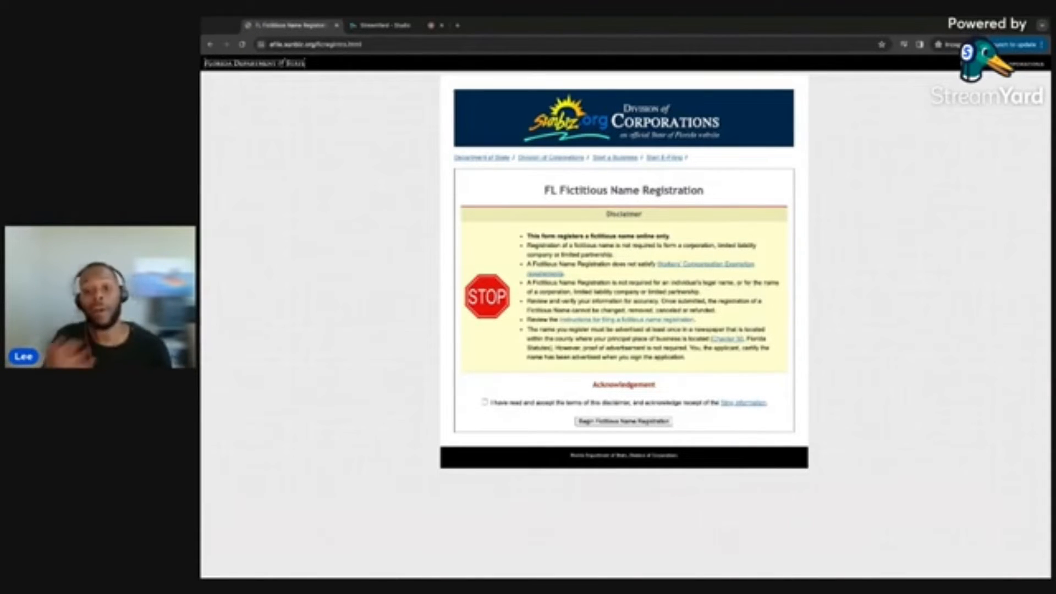
pyautogui.click(485, 403)
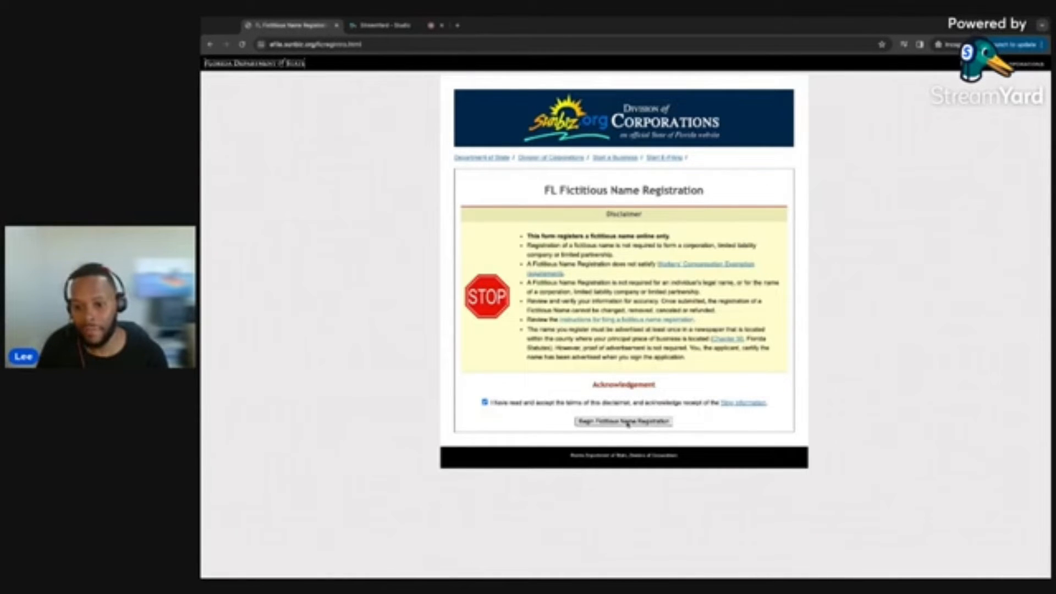
pyautogui.click(628, 422)
pyautogui.click(532, 218)
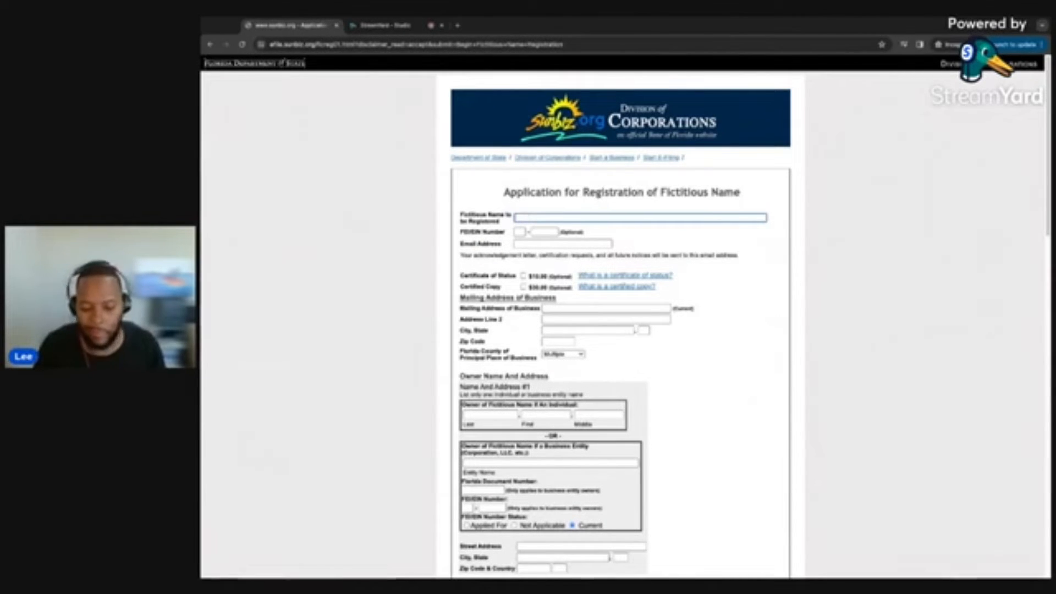
# Enter the fictitious name Super Books, correcting the typo.
pyautogui.write('Auper')
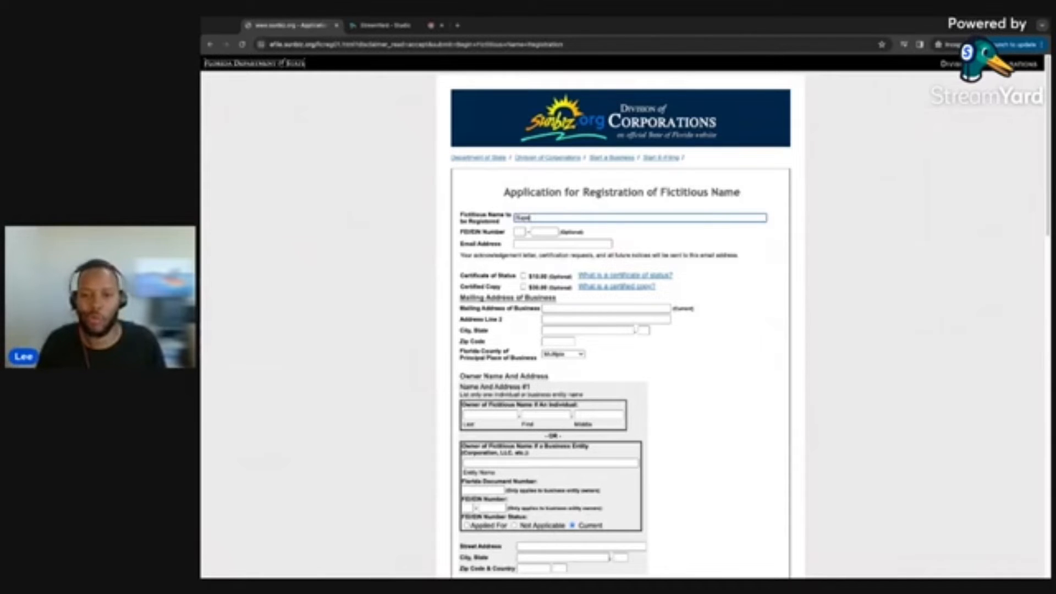
pyautogui.write(' Biz')
pyautogui.press('BackSpace')
pyautogui.press('BackSpace')
pyautogui.write('oss')
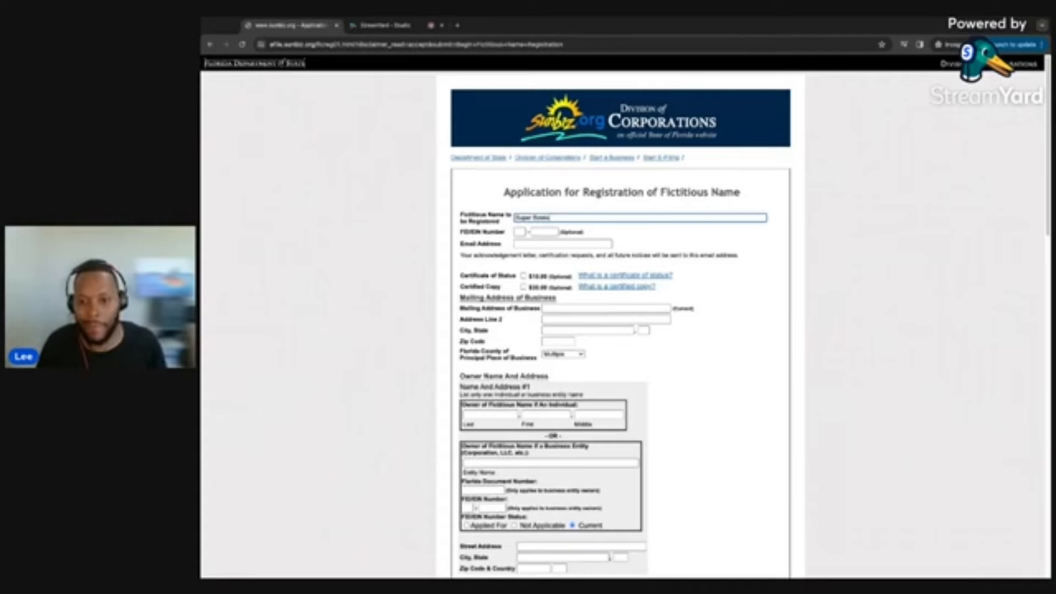
# Enter the FEI/EIN number and business e-mail, then view the Certificate of Status explanation.
pyautogui.click(521, 232)
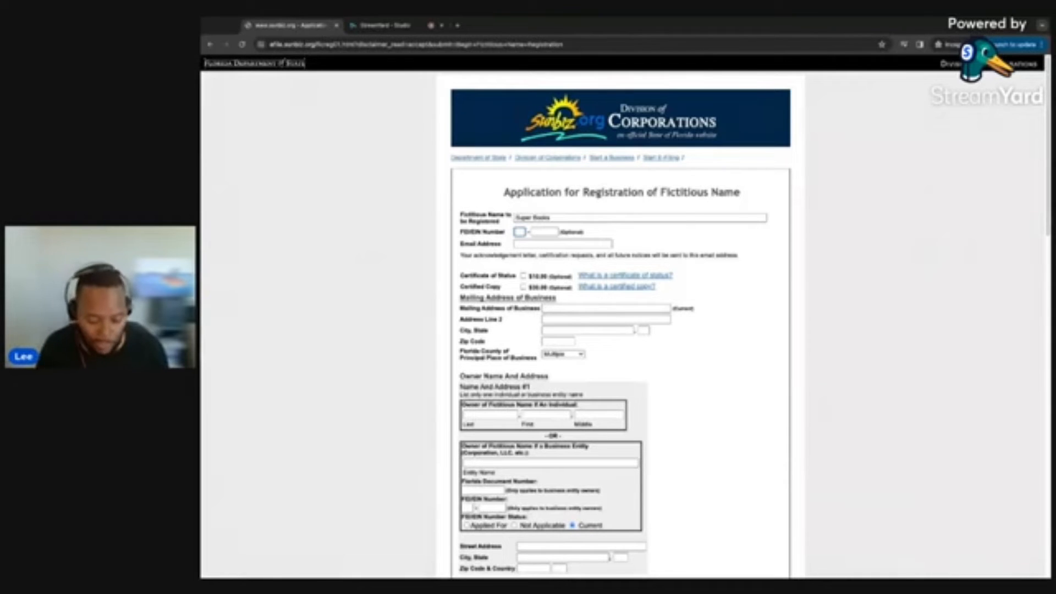
pyautogui.write('12')
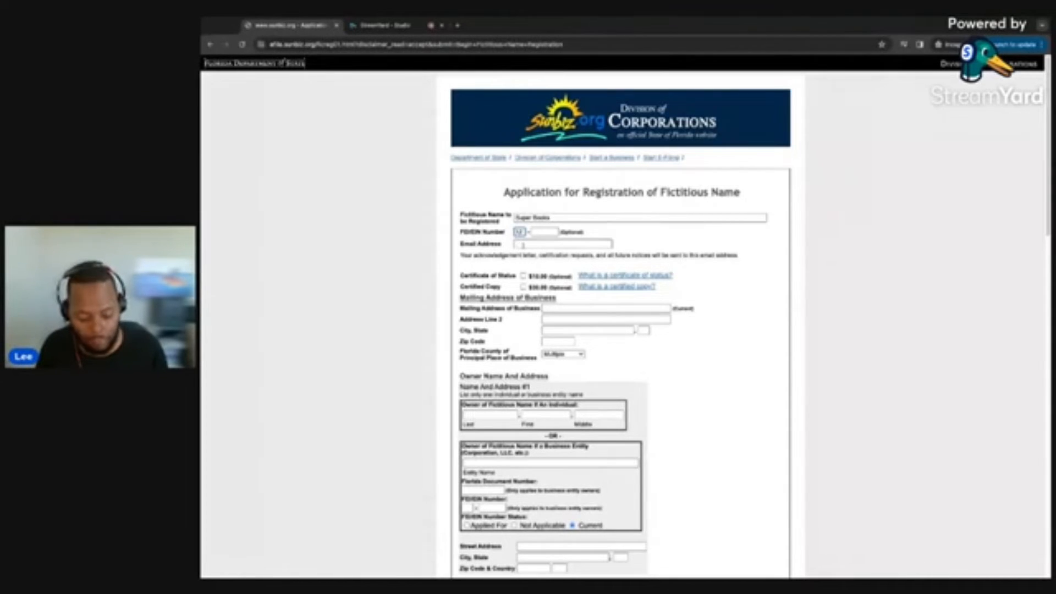
pyautogui.press('Tab')
pyautogui.write('3456789')
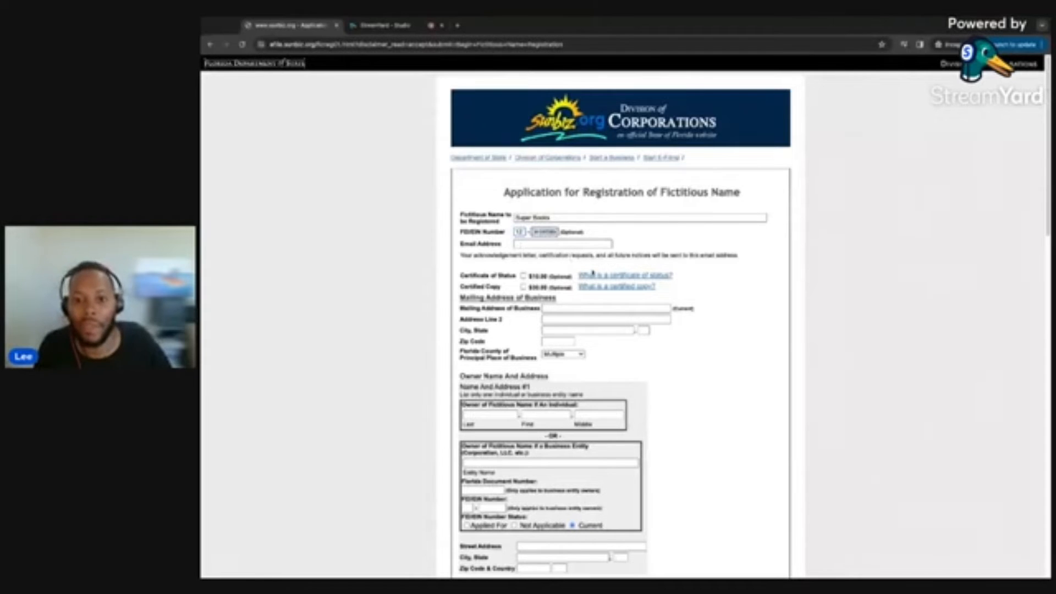
pyautogui.click(534, 244)
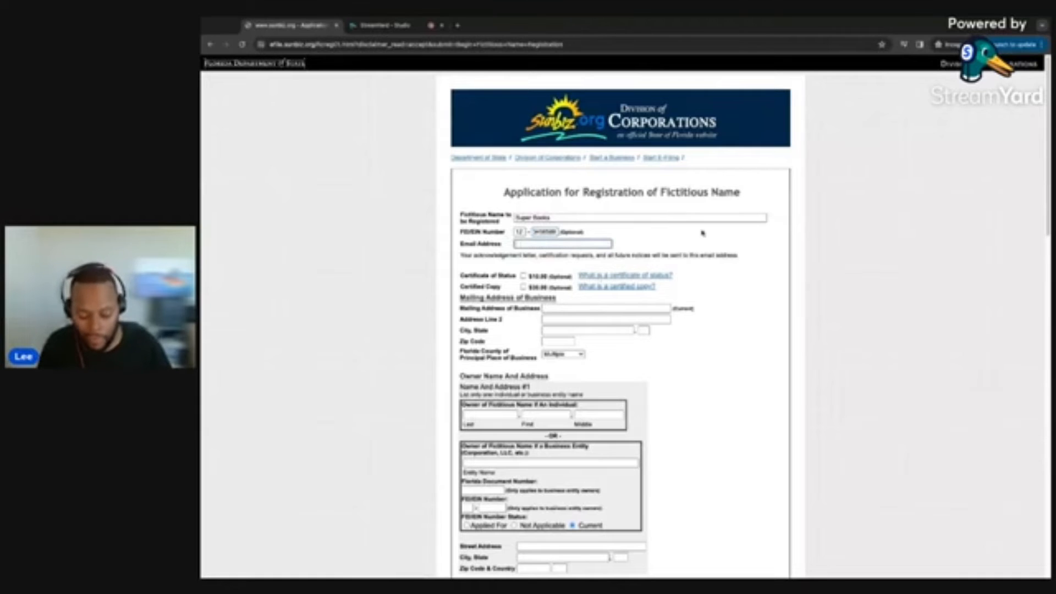
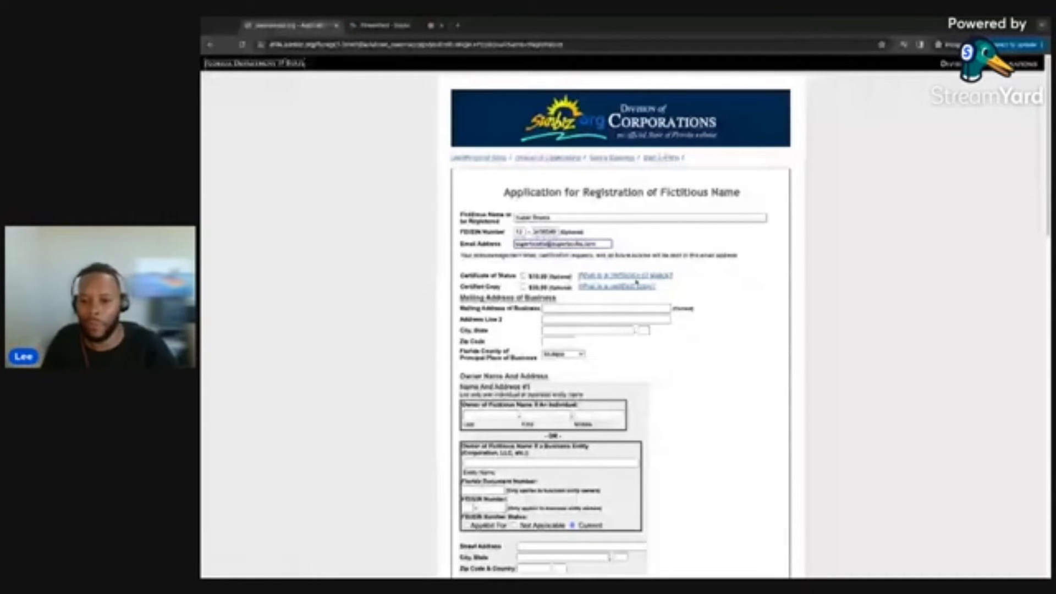
pyautogui.click(614, 275)
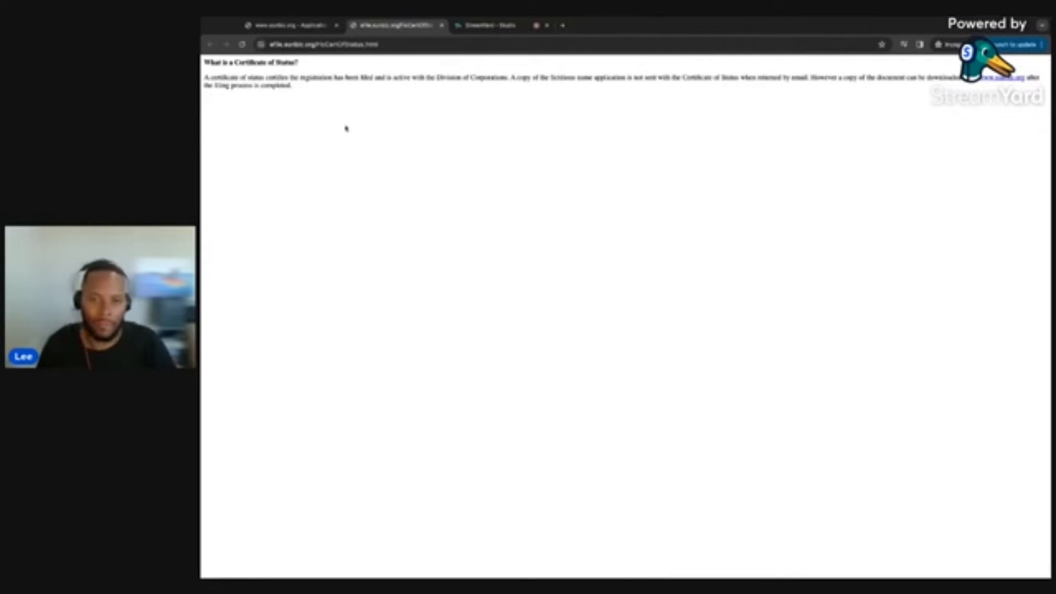
pyautogui.click(297, 26)
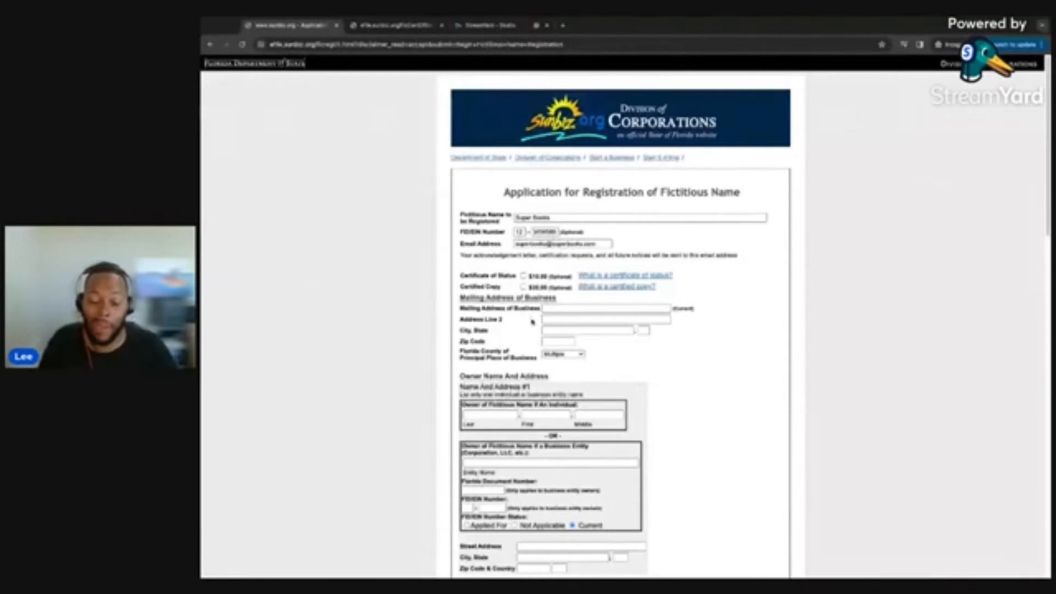
# Enter the business street address, city, state code and corrected zip code, then check the county.
pyautogui.click(554, 310)
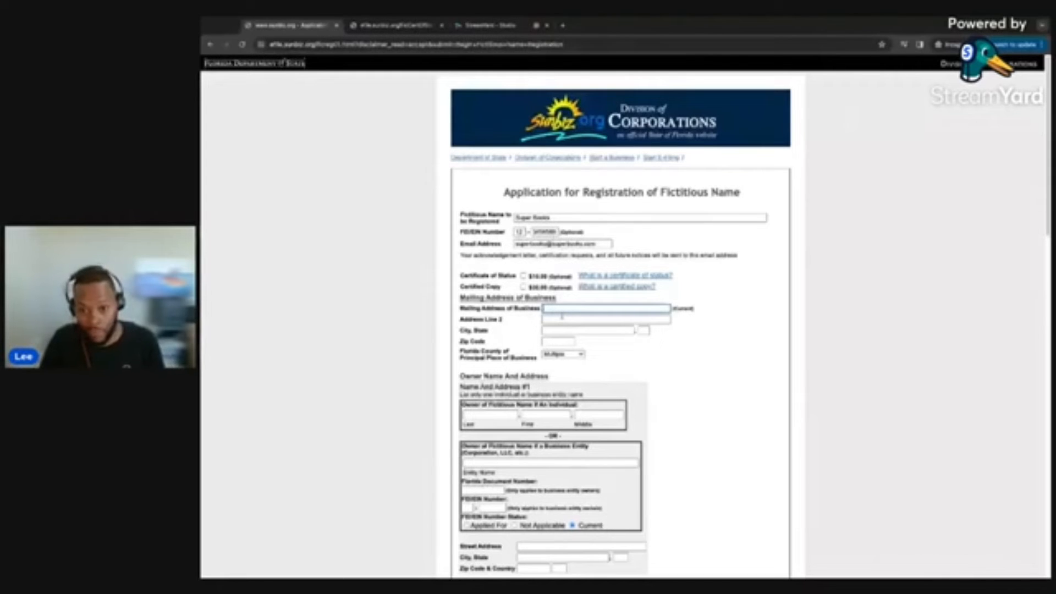
pyautogui.write('123 Main St')
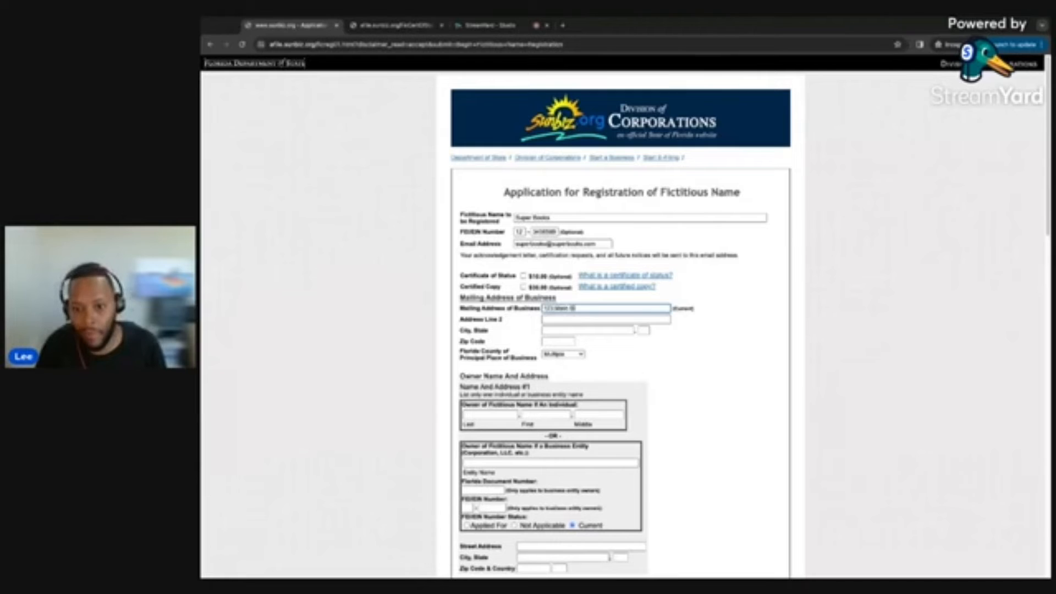
pyautogui.press('Tab')
pyautogui.press('Tab')
pyautogui.write('Atlanta')
pyautogui.press('Tab')
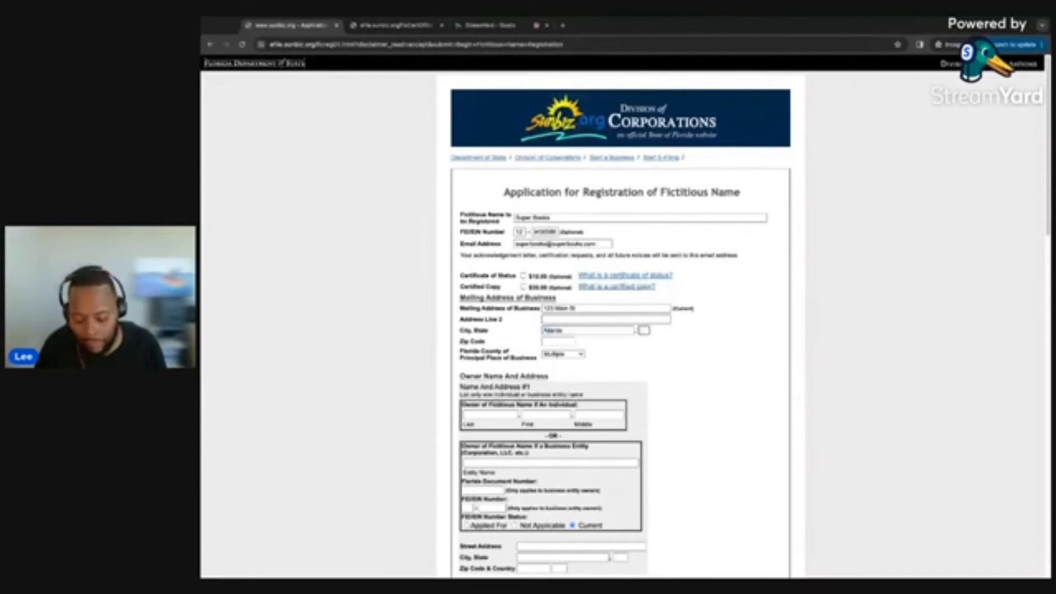
pyautogui.write('GA')
pyautogui.press('Tab')
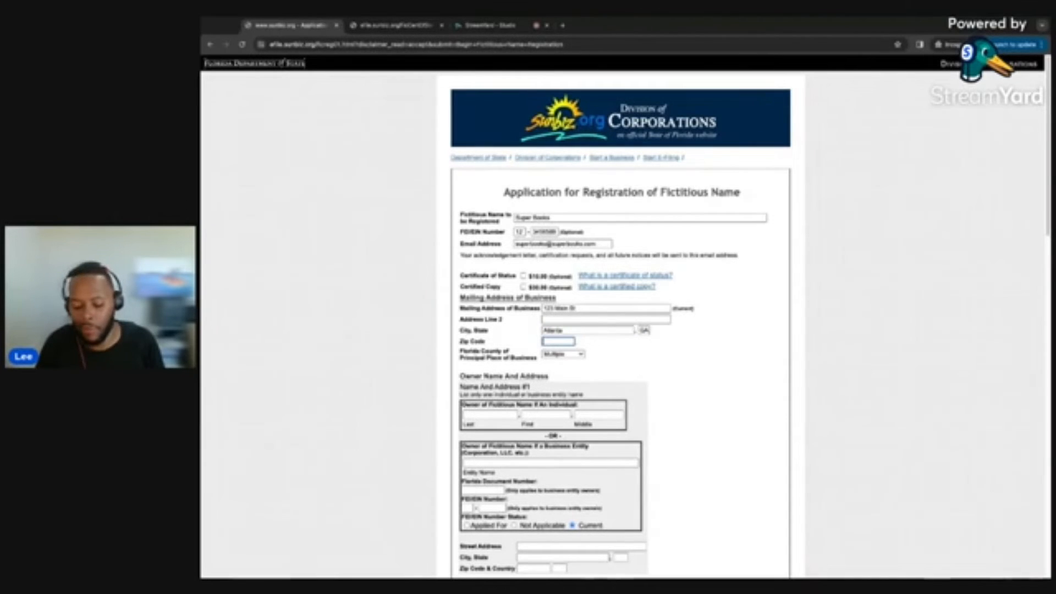
pyautogui.write('12345')
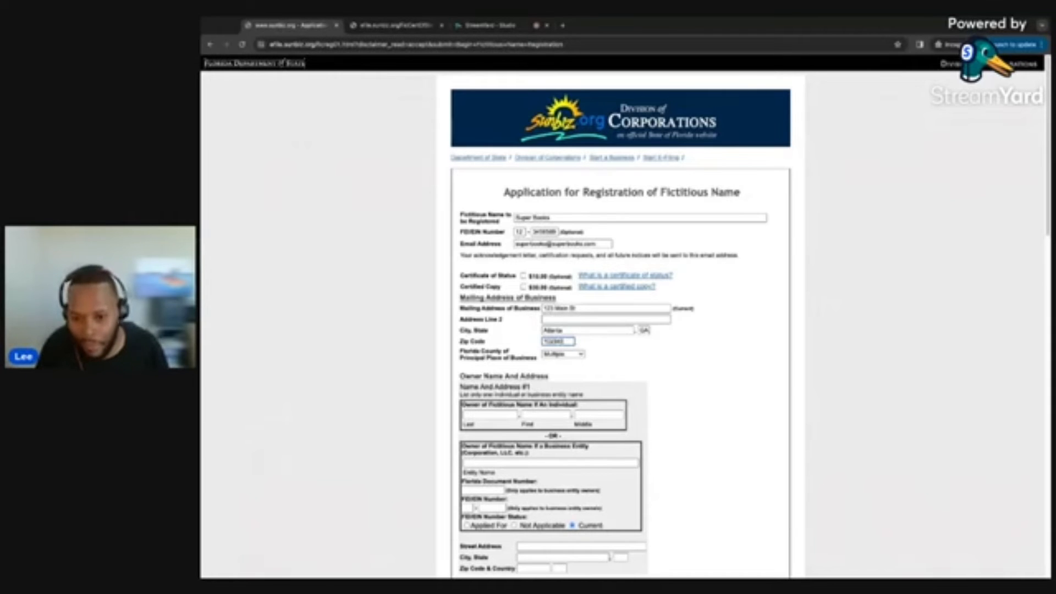
pyautogui.press('BackSpace')
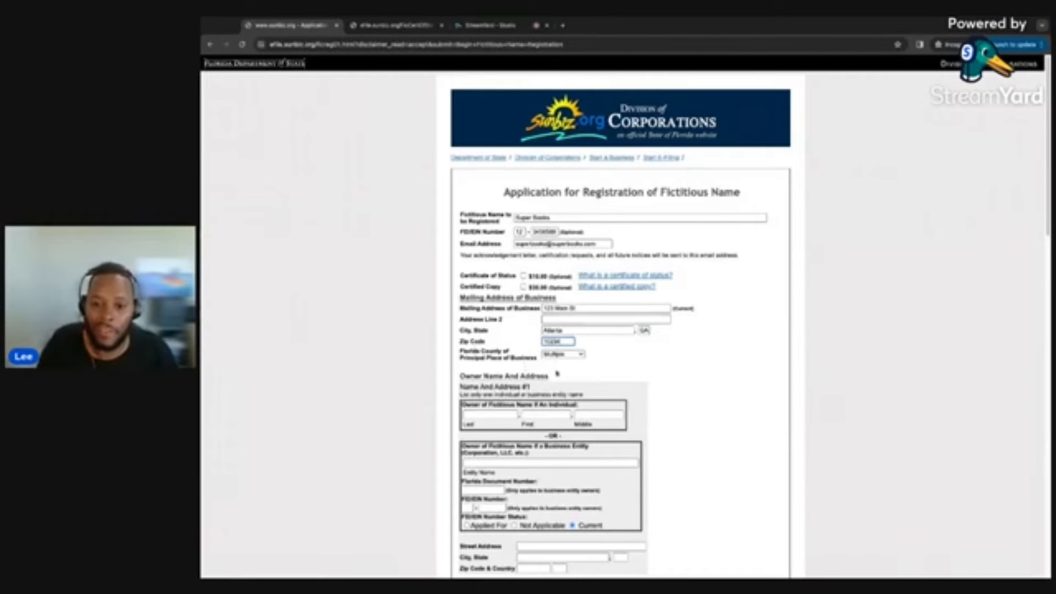
pyautogui.click(554, 355)
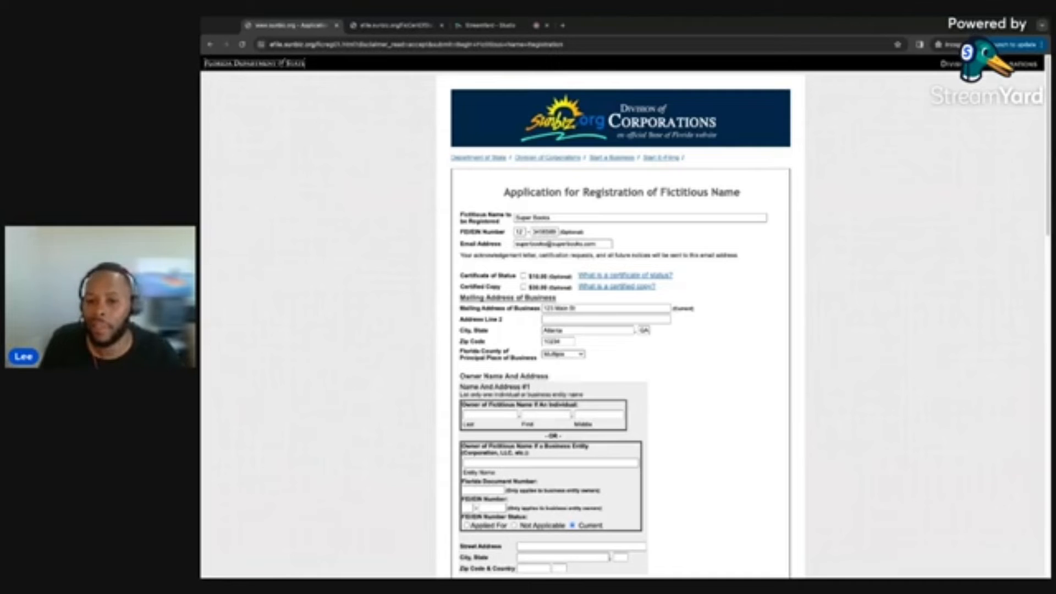
# Leave the Florida county as Multiple and go to owner #1's Last name field.
pyautogui.click(544, 355)
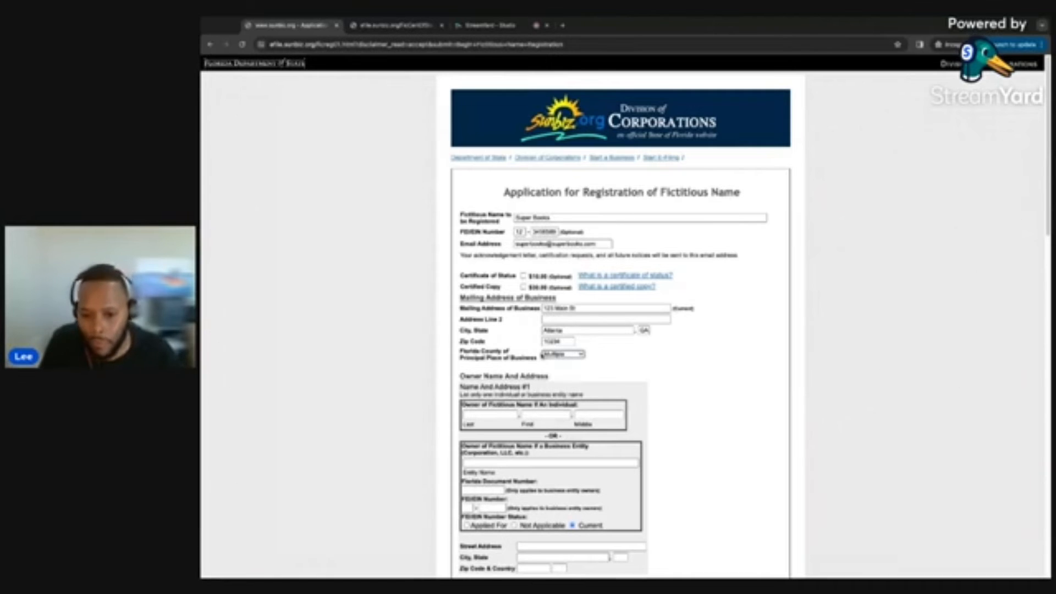
pyautogui.scroll(-2, 495, 379)
pyautogui.click(483, 349)
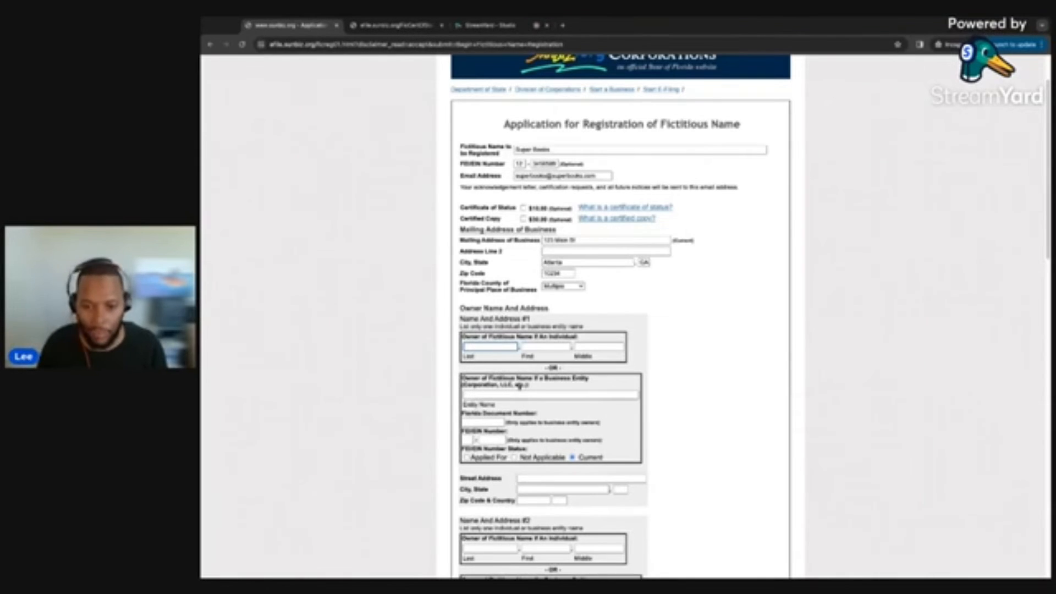
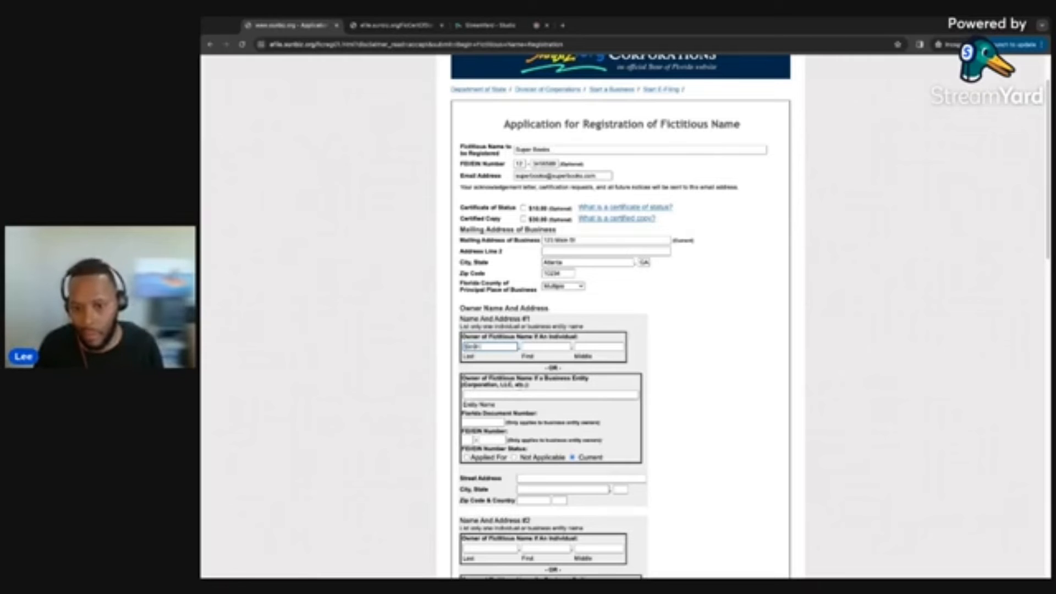
# Type owner #1's last and first names, then review the owner sections below.
pyautogui.press('Tab')
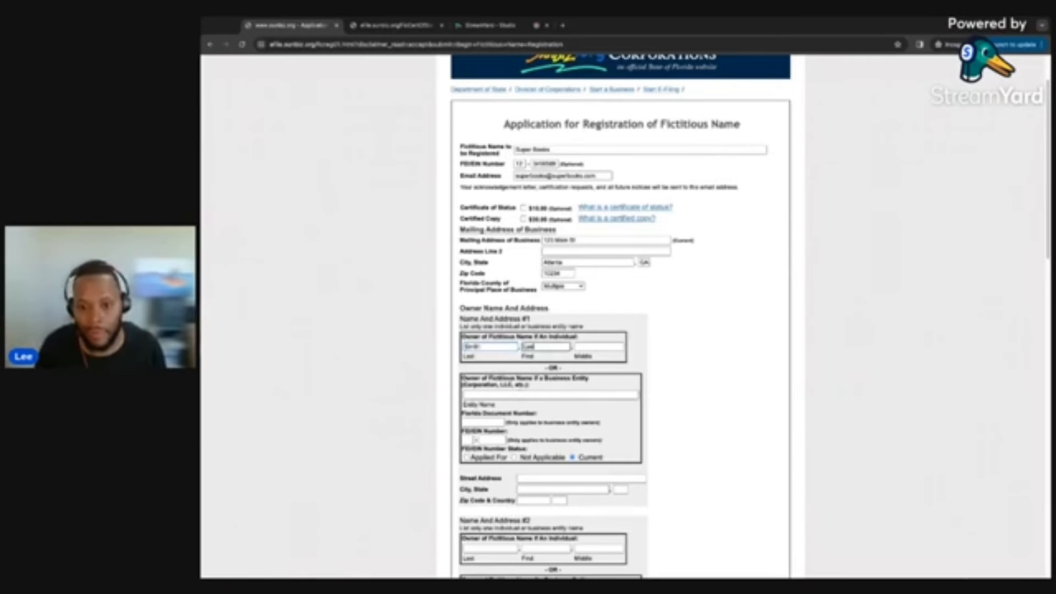
pyautogui.click(607, 345)
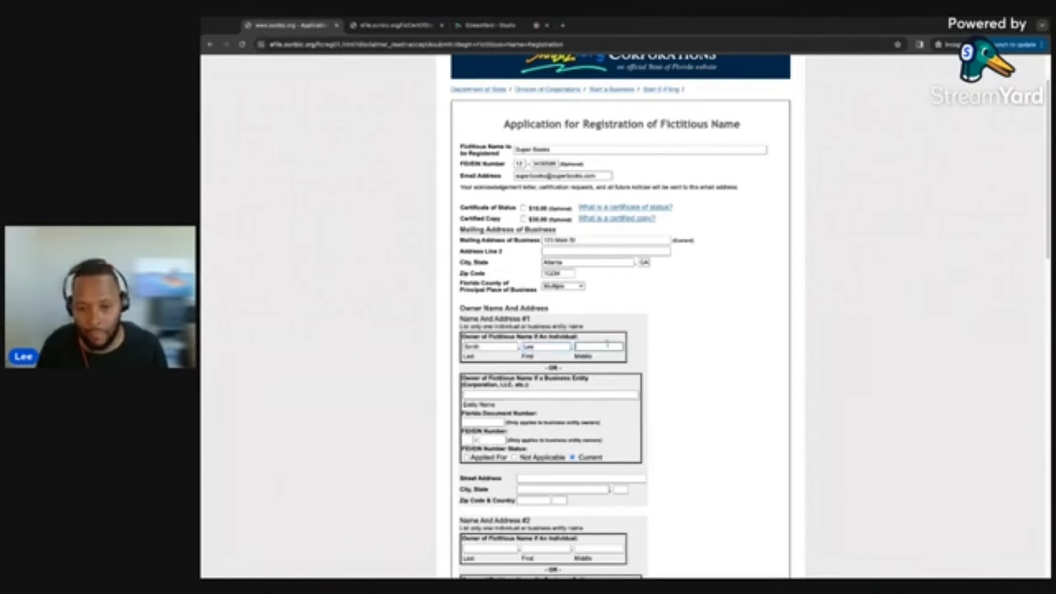
pyautogui.scroll(-2, 615, 390)
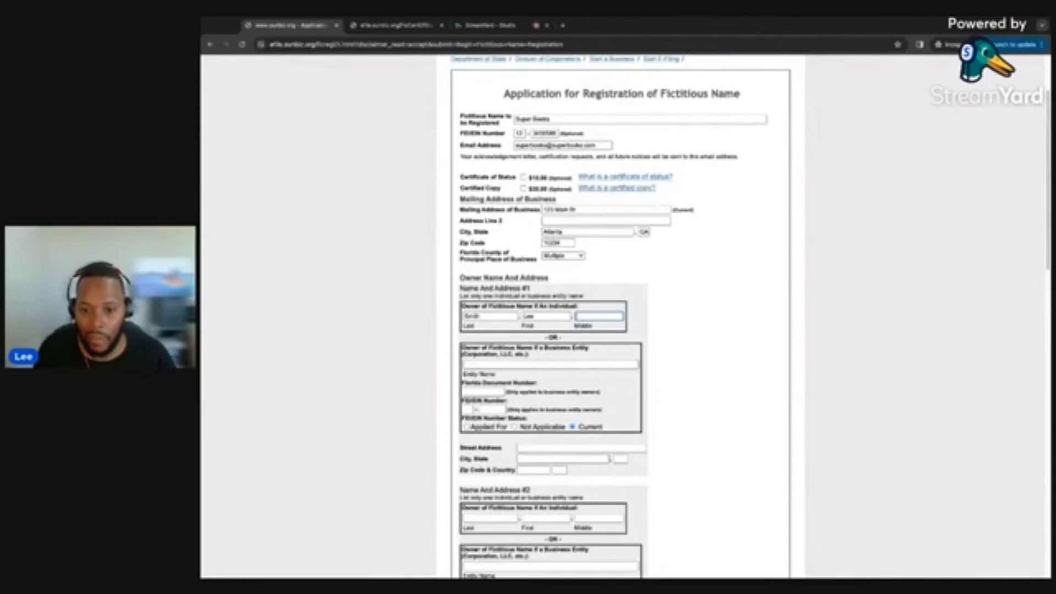
pyautogui.scroll(-3, 478, 389)
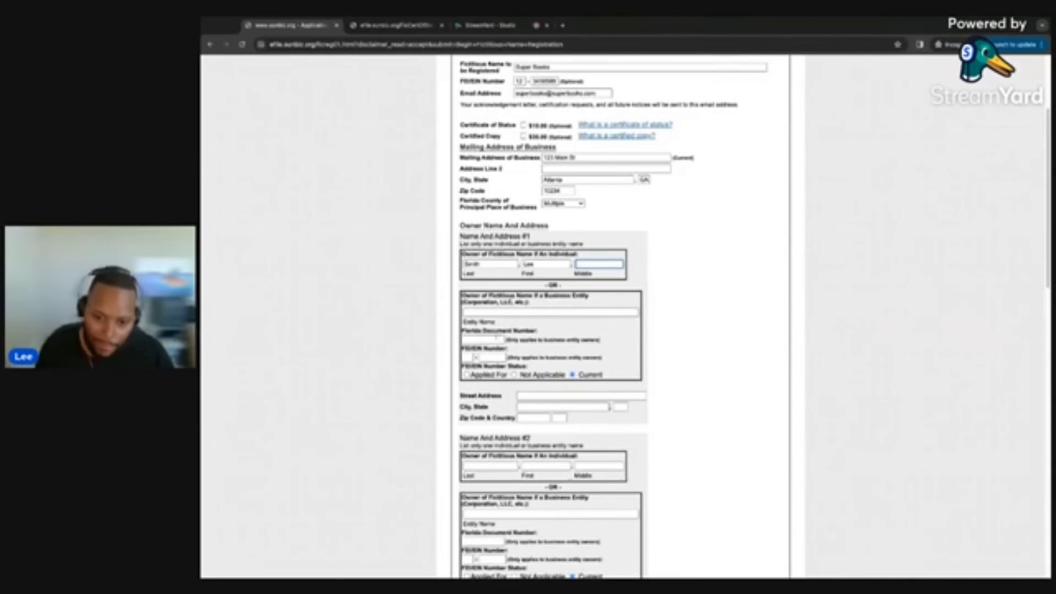
pyautogui.scroll(-3, 550, 316)
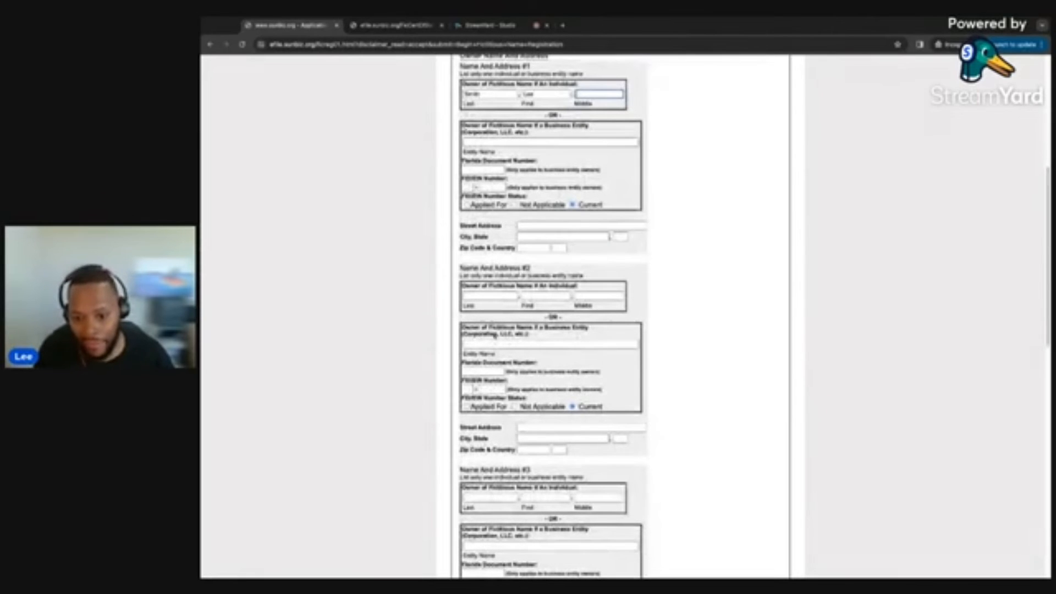
pyautogui.scroll(-2, 420, 330)
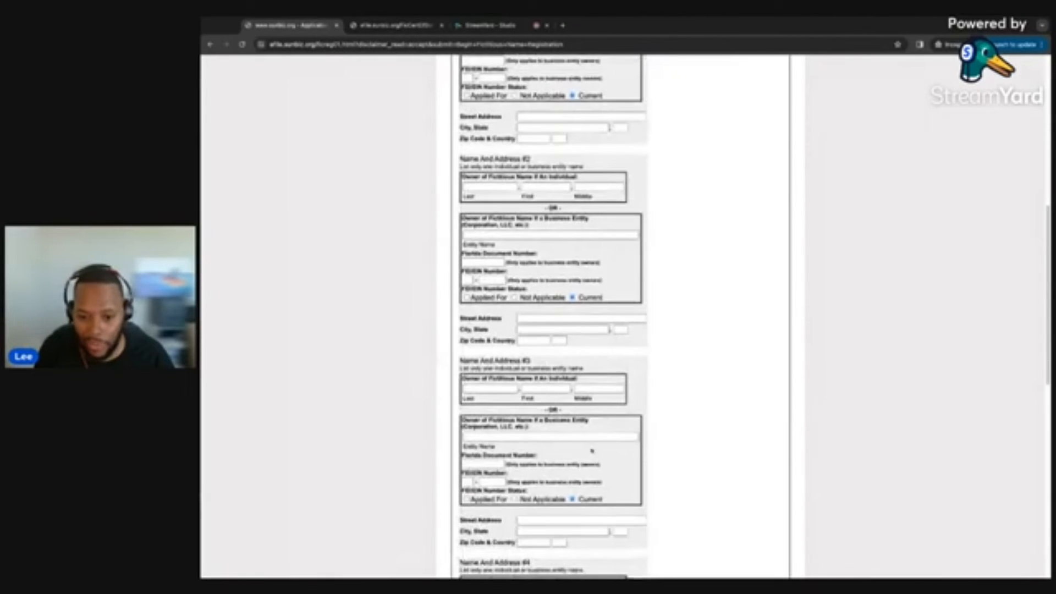
pyautogui.scroll(-5, 443, 418)
pyautogui.scroll(-4, 482, 409)
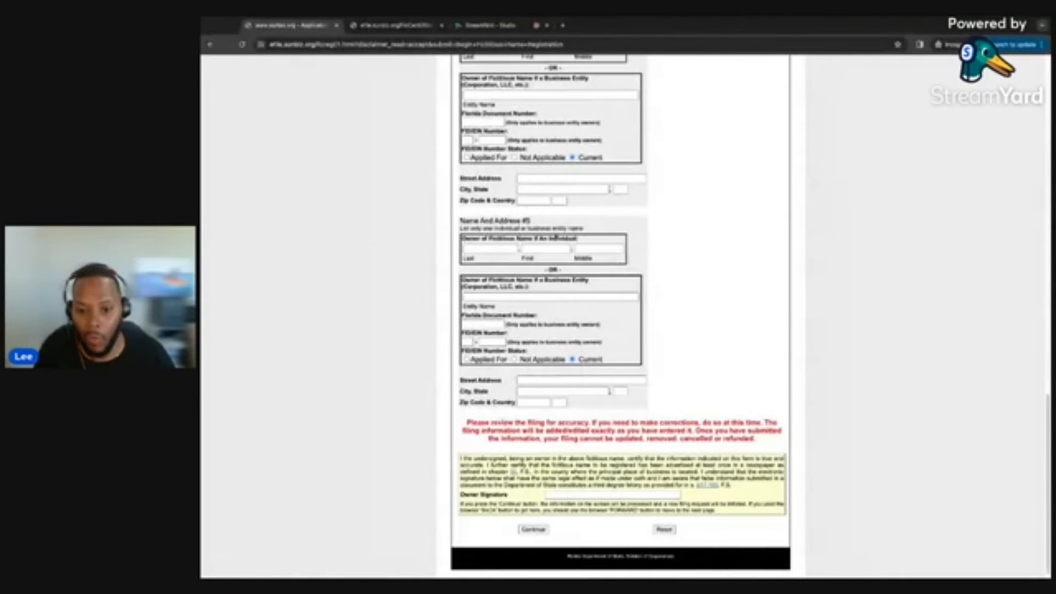
pyautogui.scroll(2, 497, 211)
pyautogui.scroll(9, 493, 210)
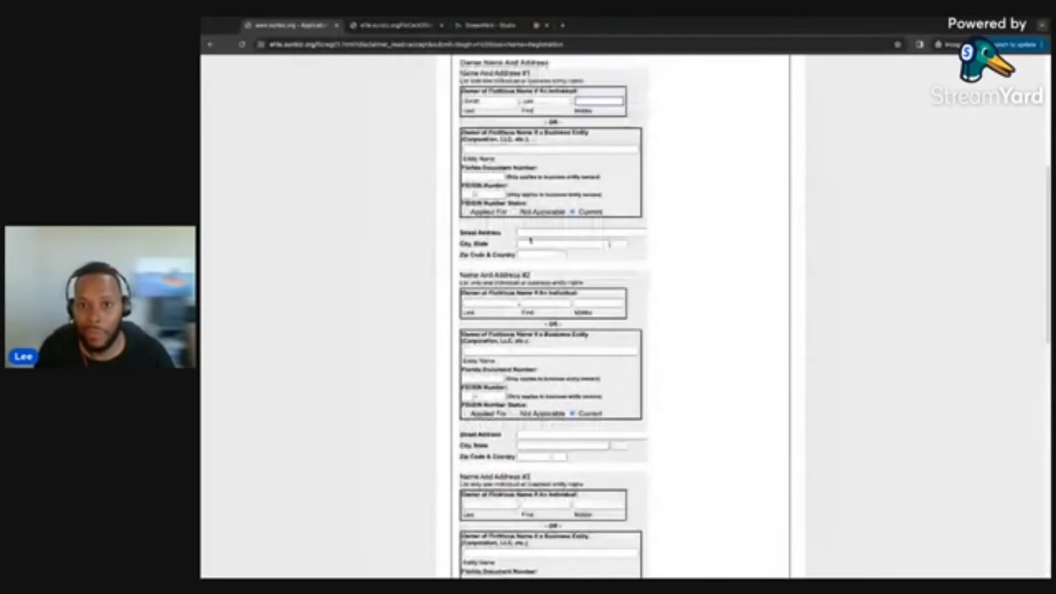
# Fill owner #1's street, city (retyped), state and zip code fields under Name And Address #1.
pyautogui.click(532, 233)
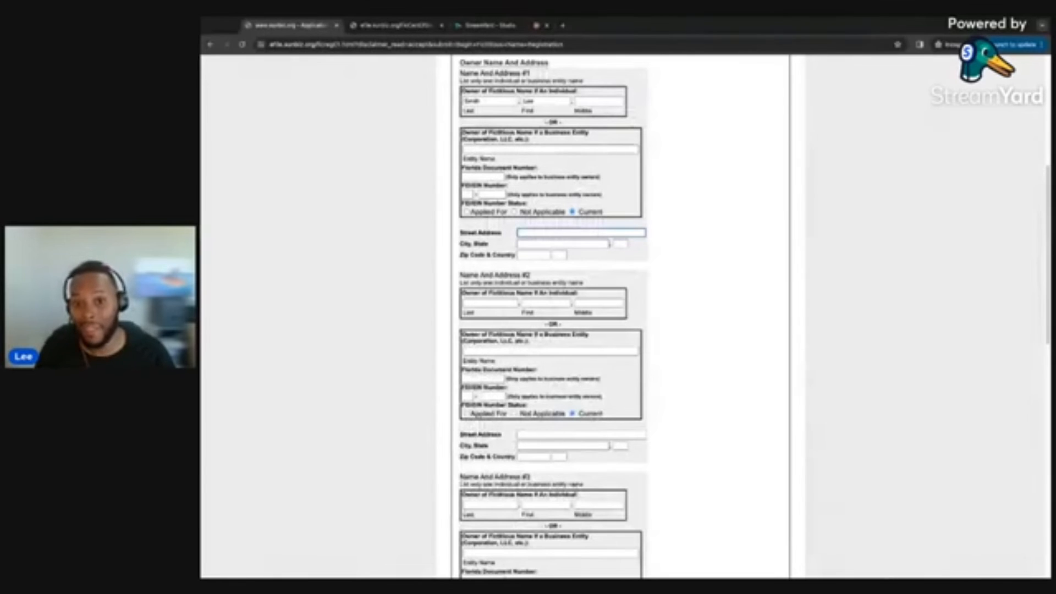
pyautogui.press('Tab')
pyautogui.write('Miami')
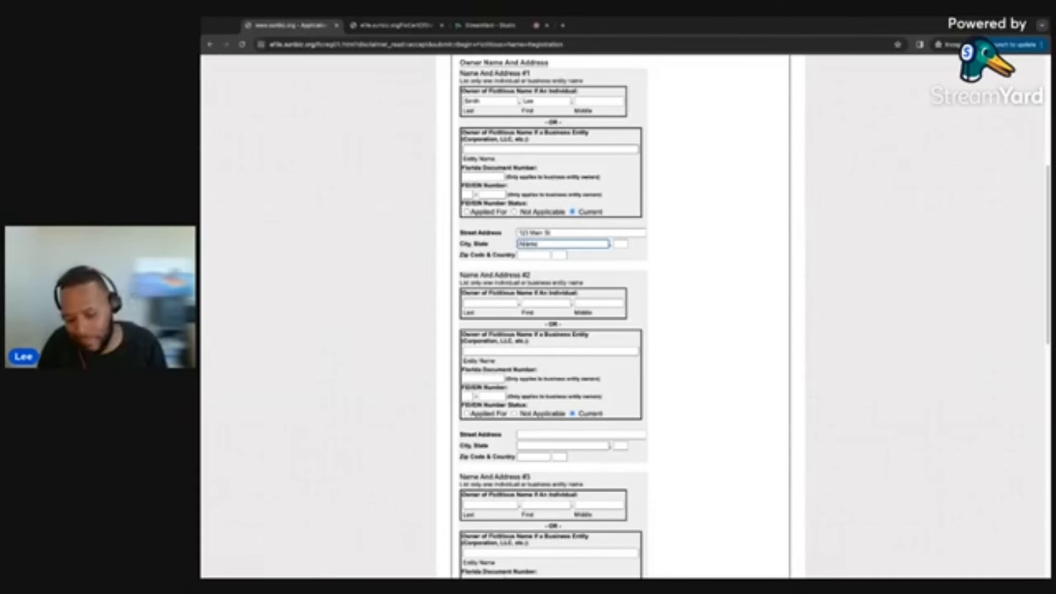
pyautogui.press('BackSpace')
pyautogui.press('BackSpace')
pyautogui.press('BackSpace')
pyautogui.press('BackSpace')
pyautogui.press('BackSpace')
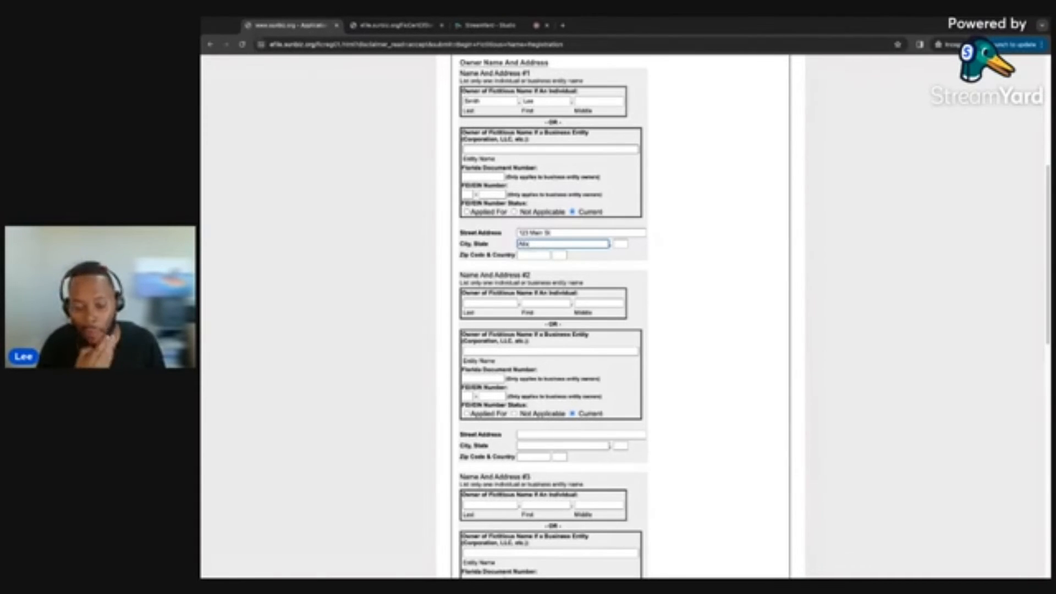
pyautogui.write('Miami')
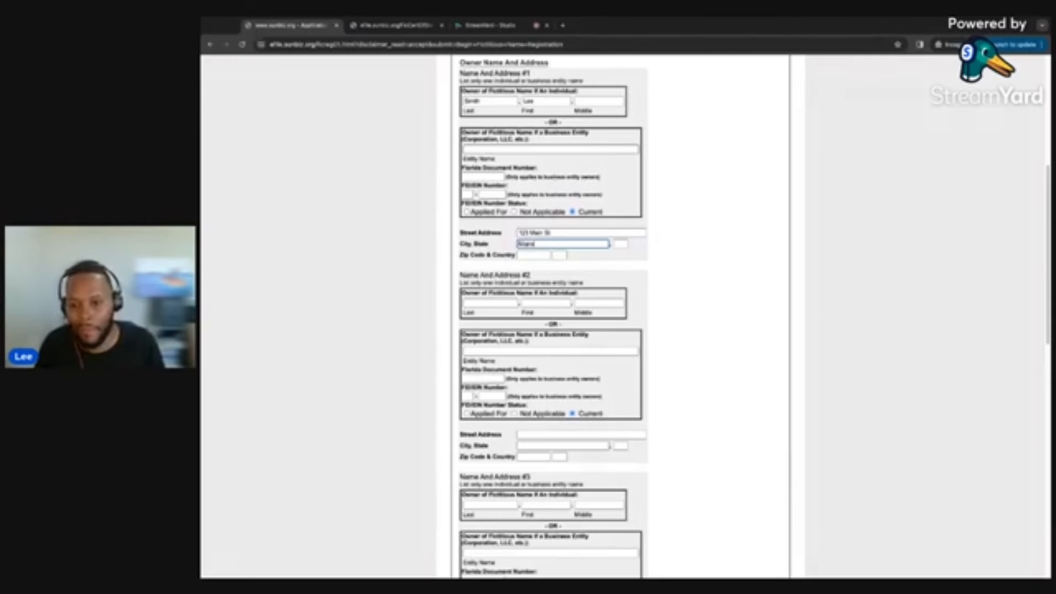
pyautogui.press('Tab')
pyautogui.write('FL')
pyautogui.press('Tab')
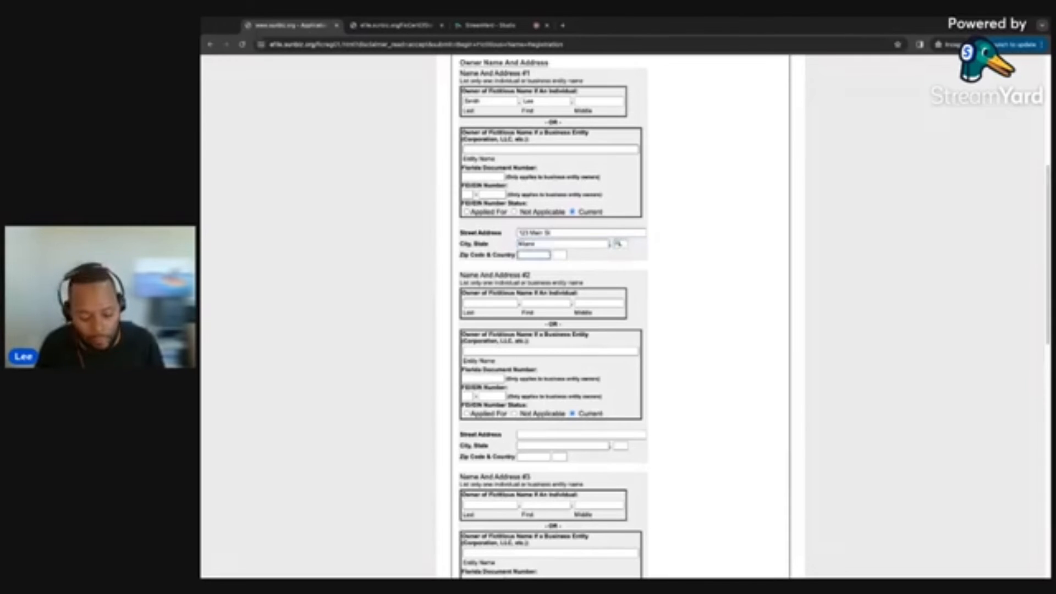
pyautogui.write('33131')
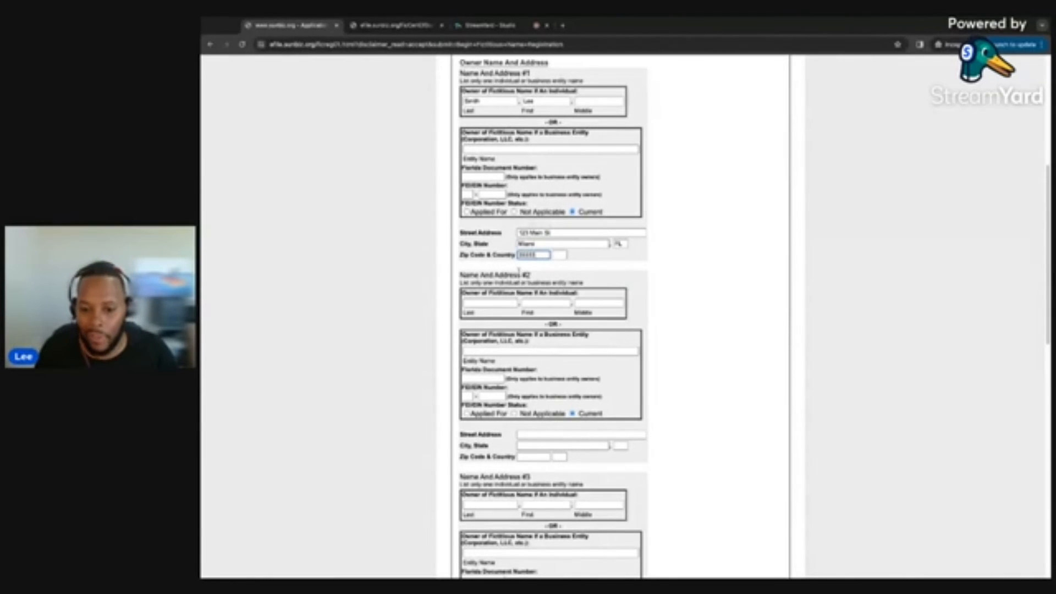
pyautogui.scroll(-5, 550, 316)
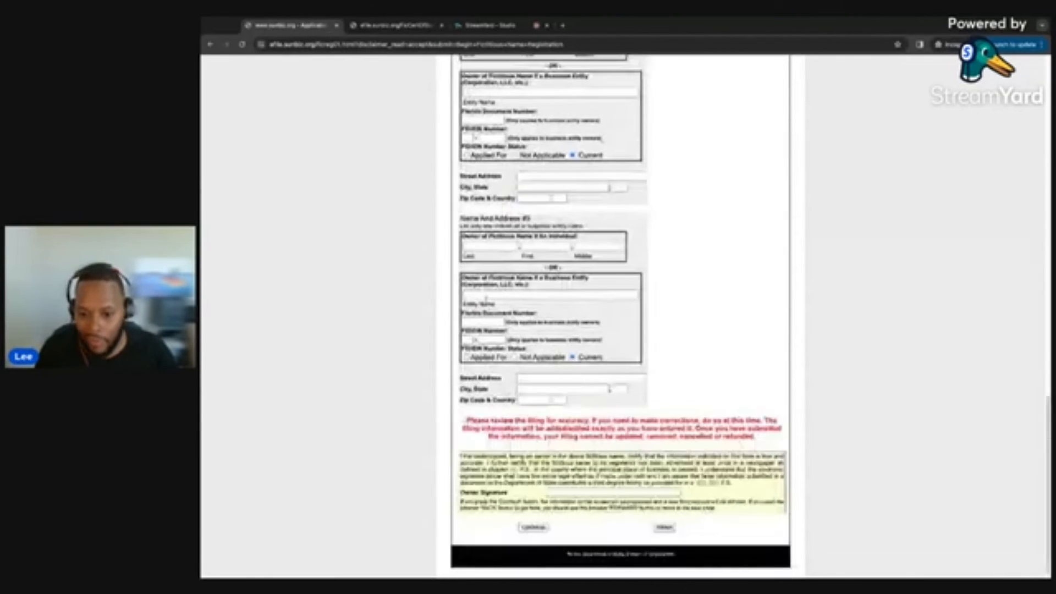
# Type the owner's full name into the Owner Signature box at the bottom.
pyautogui.scroll(-1, 621, 317)
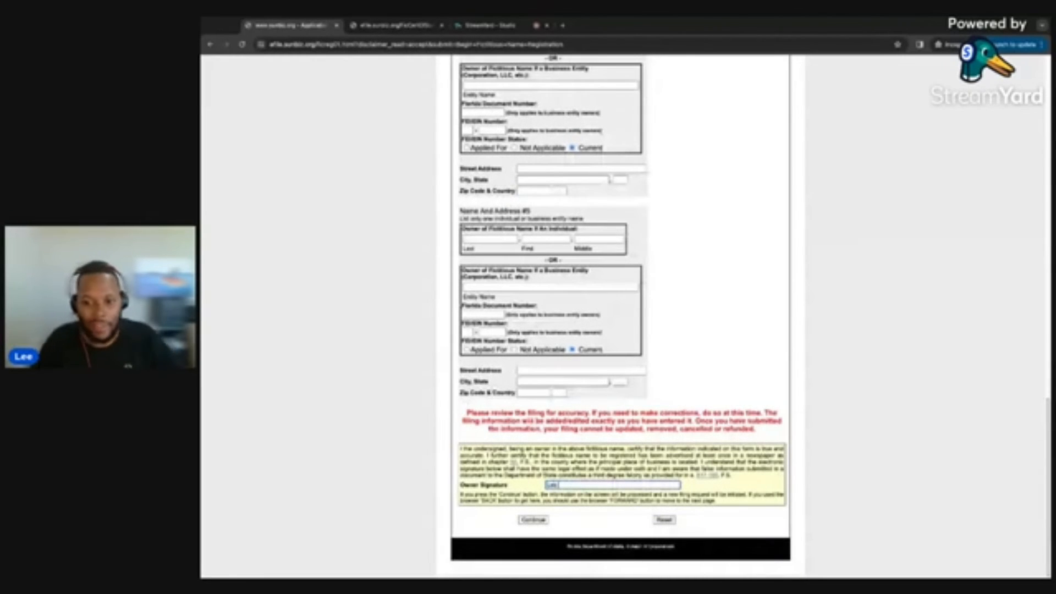
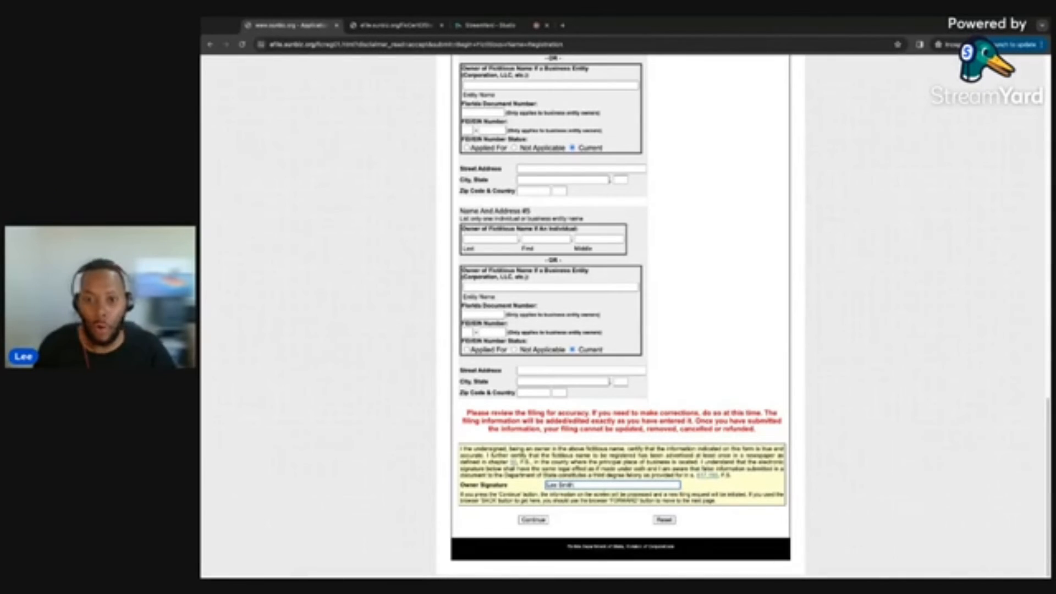
# Submit the application and choose Credit Card Payment for the $50.00 filing fee.
pyautogui.click(539, 518)
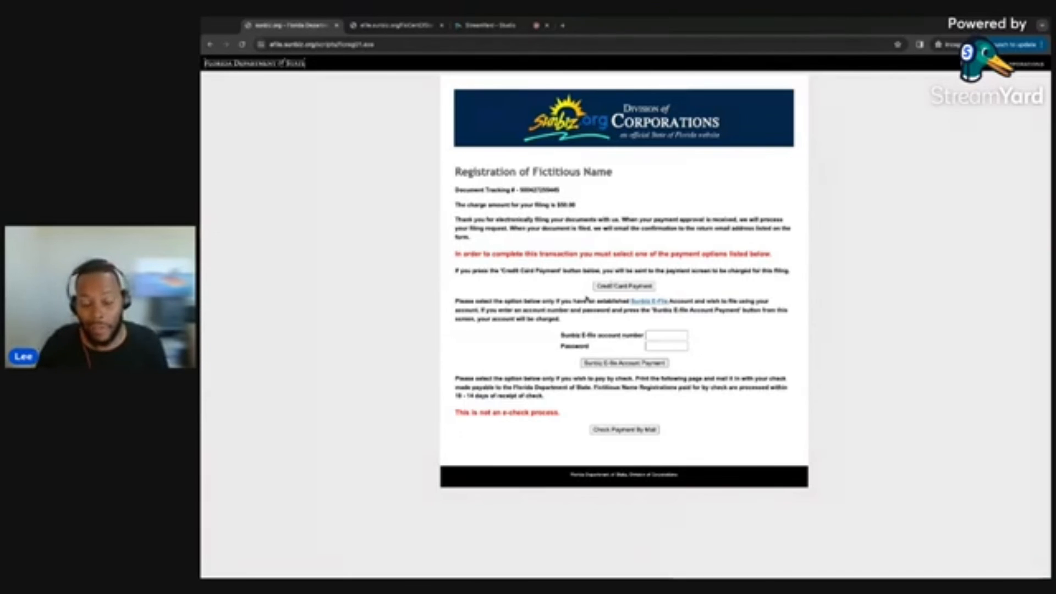
pyautogui.click(622, 287)
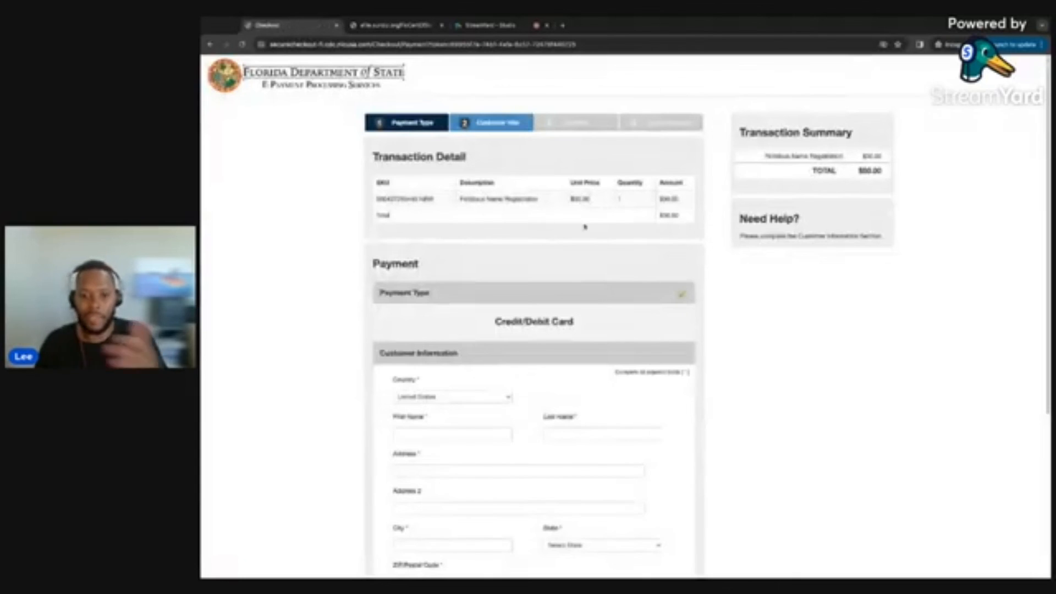
pyautogui.scroll(4, 481, 358)
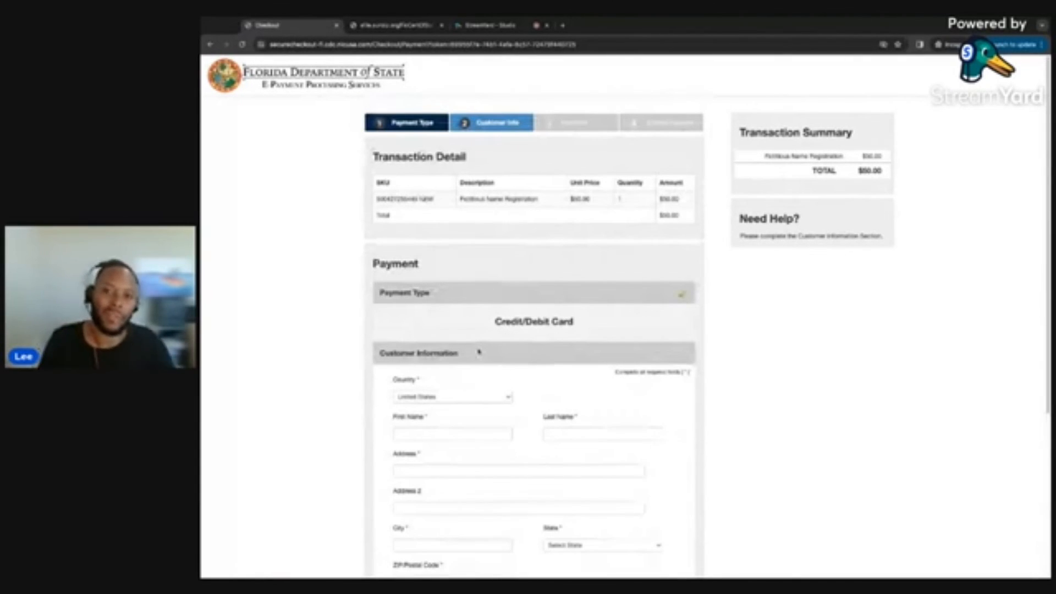